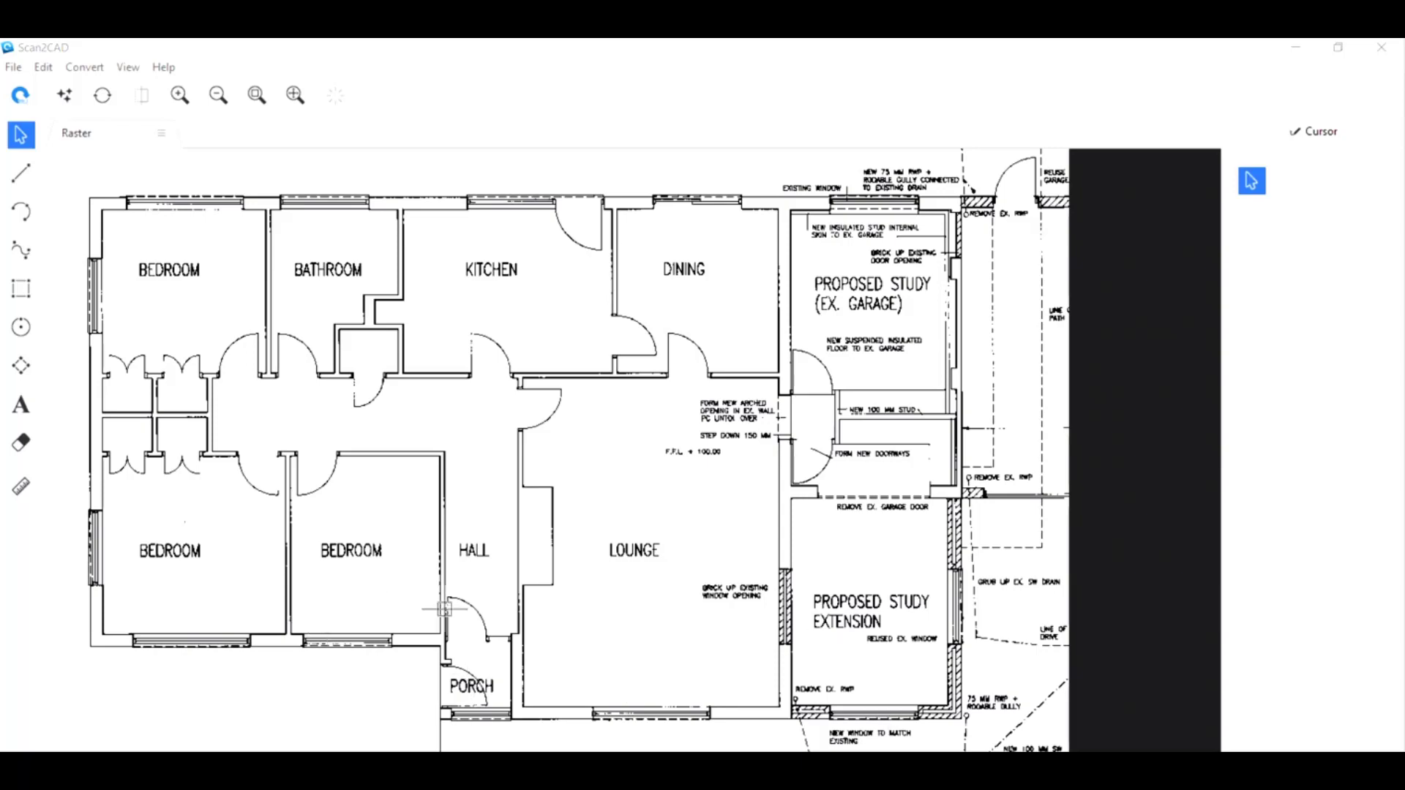
# Examine the line quality of the raster floor plan's walls around the hall and porch door
pyautogui.scroll(1, 446, 604)
pyautogui.scroll(4, 591, 543)
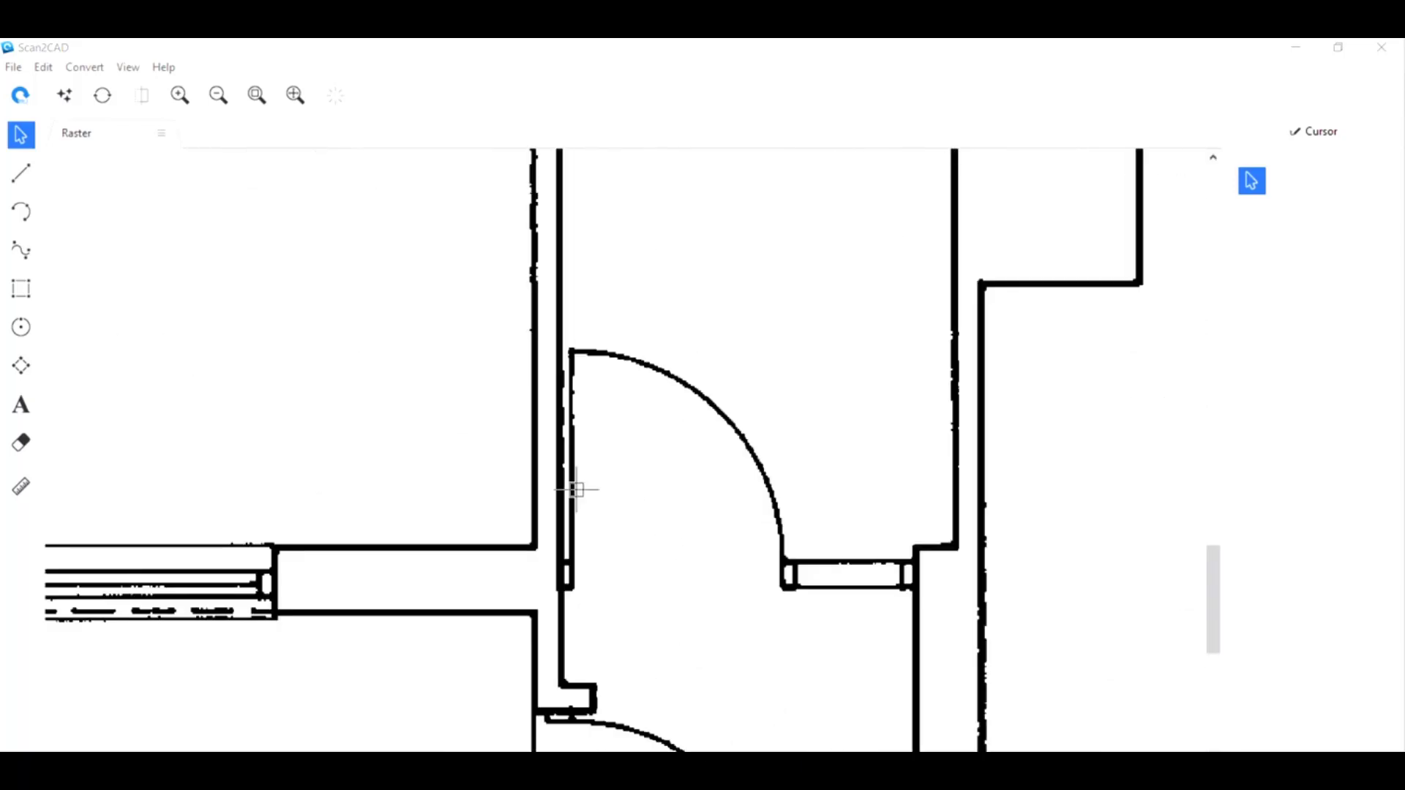
pyautogui.scroll(1, 595, 480)
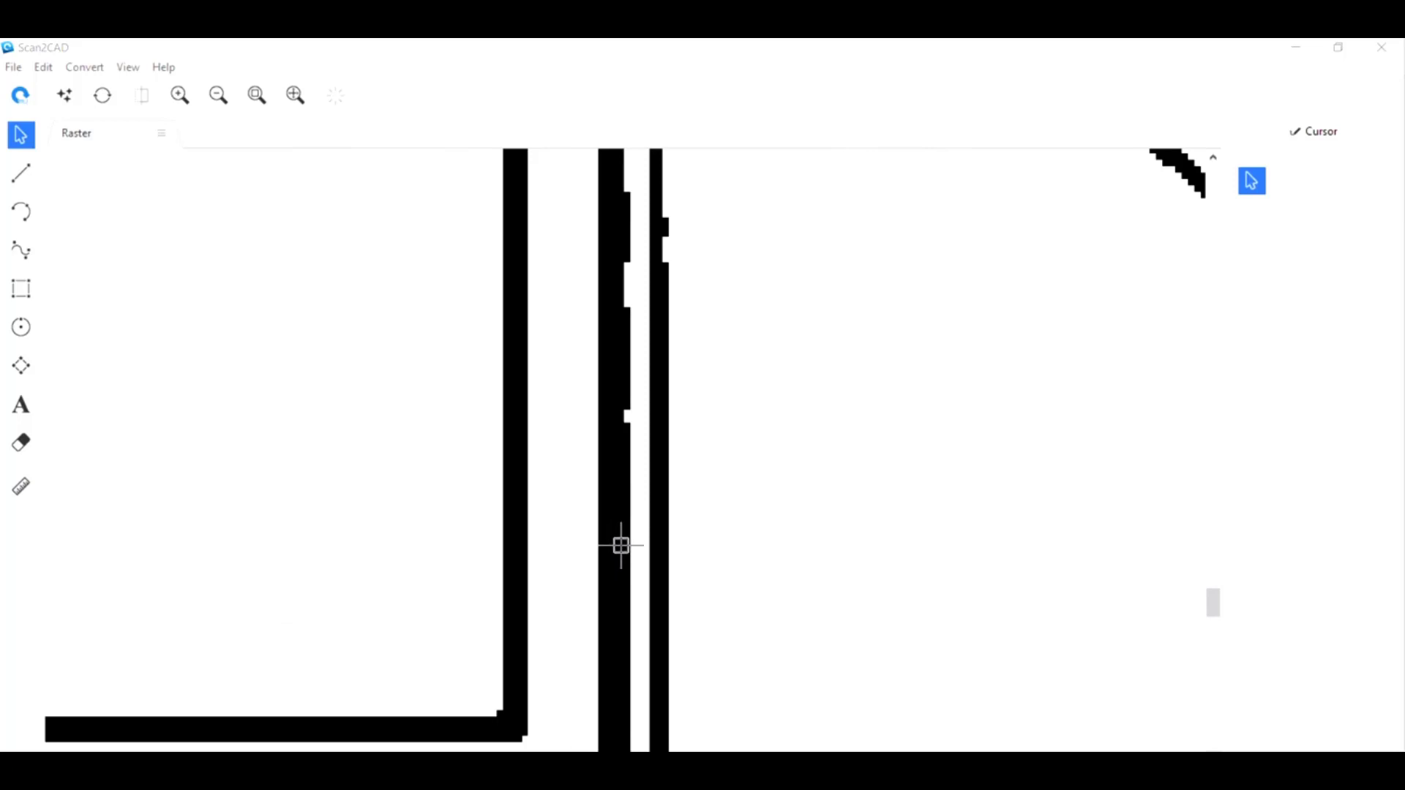
pyautogui.scroll(-4, 621, 546)
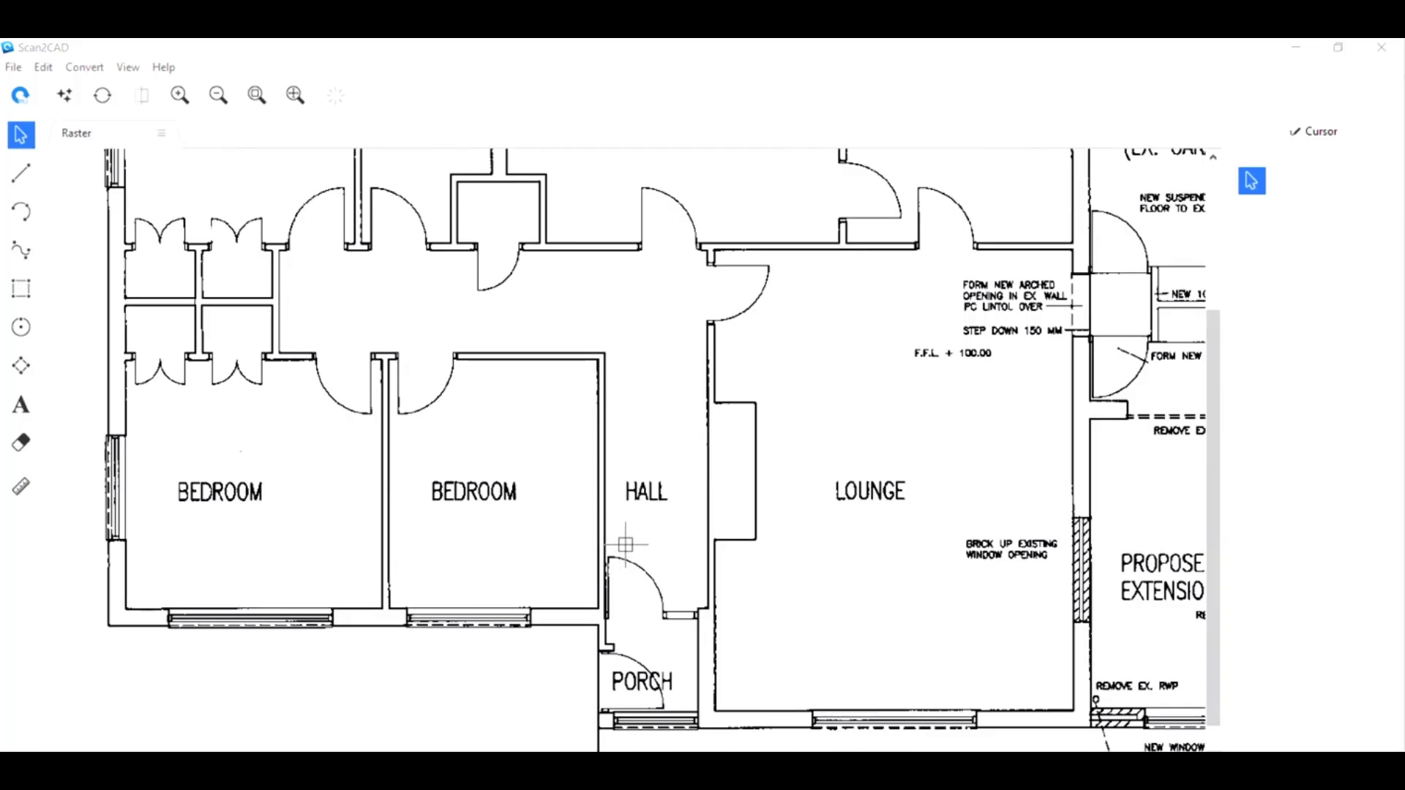
pyautogui.scroll(-1, 643, 537)
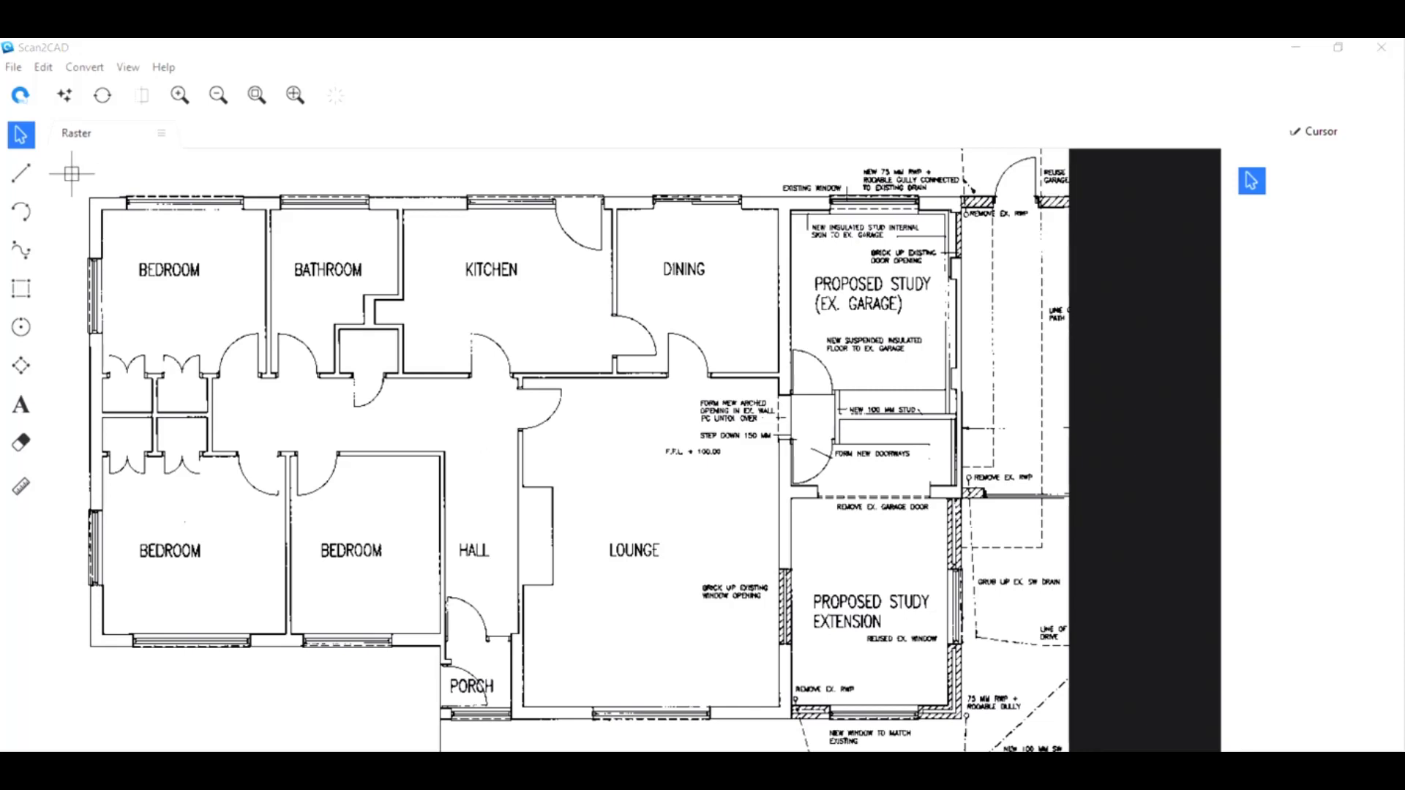
# Clean the raster floor plan by applying the Smooth option, checking the wall lines in the preview
pyautogui.click(60, 92)
pyautogui.click(62, 95)
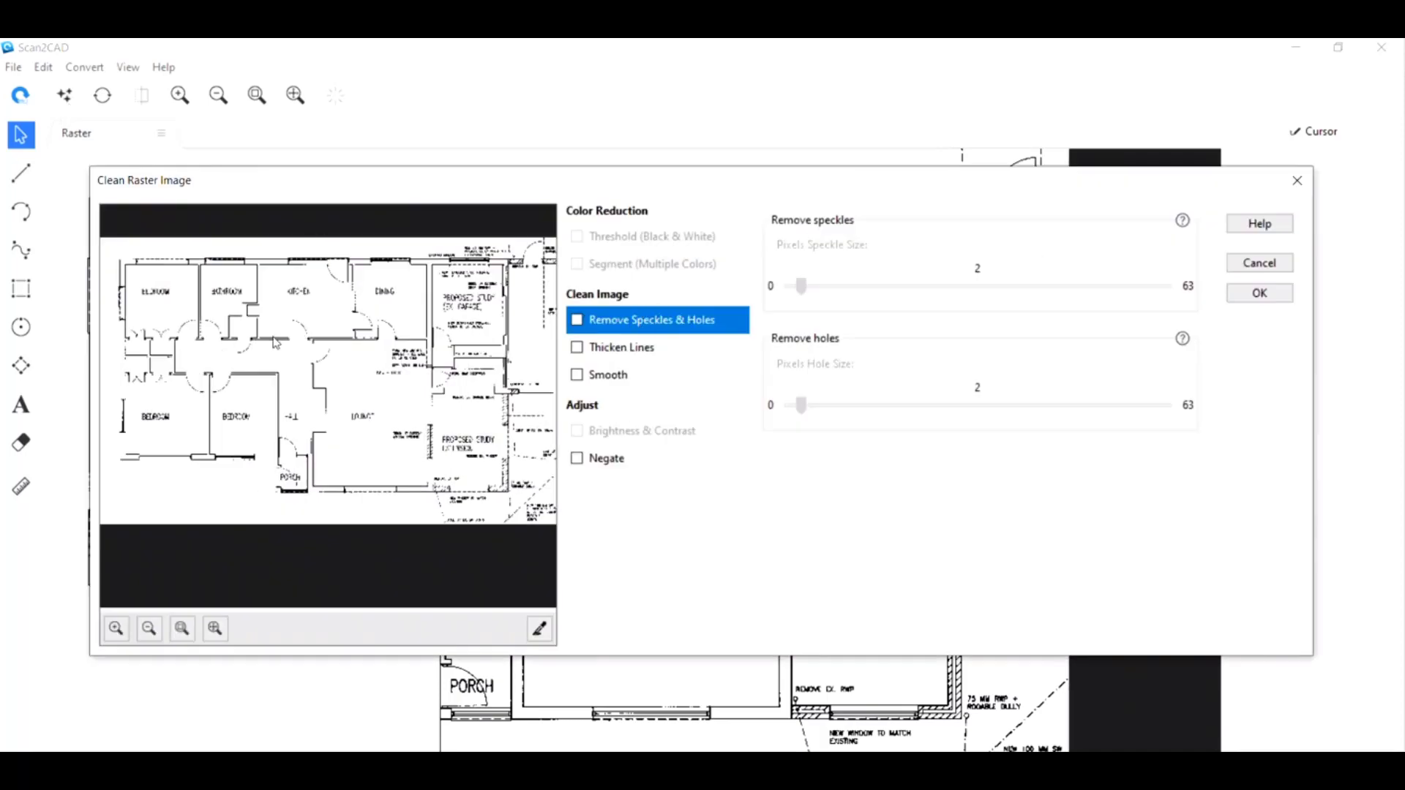
pyautogui.scroll(2, 273, 340)
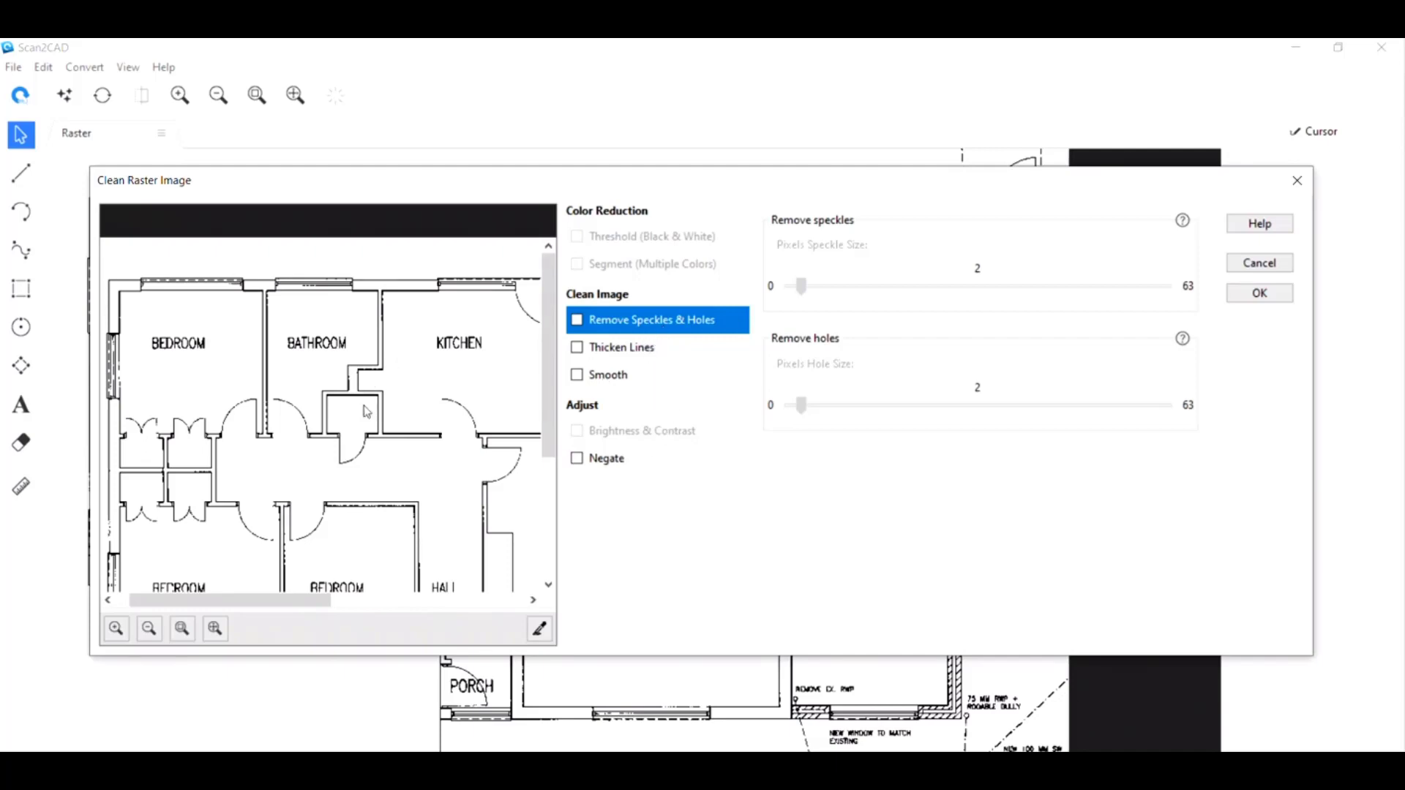
pyautogui.scroll(-1, 361, 413)
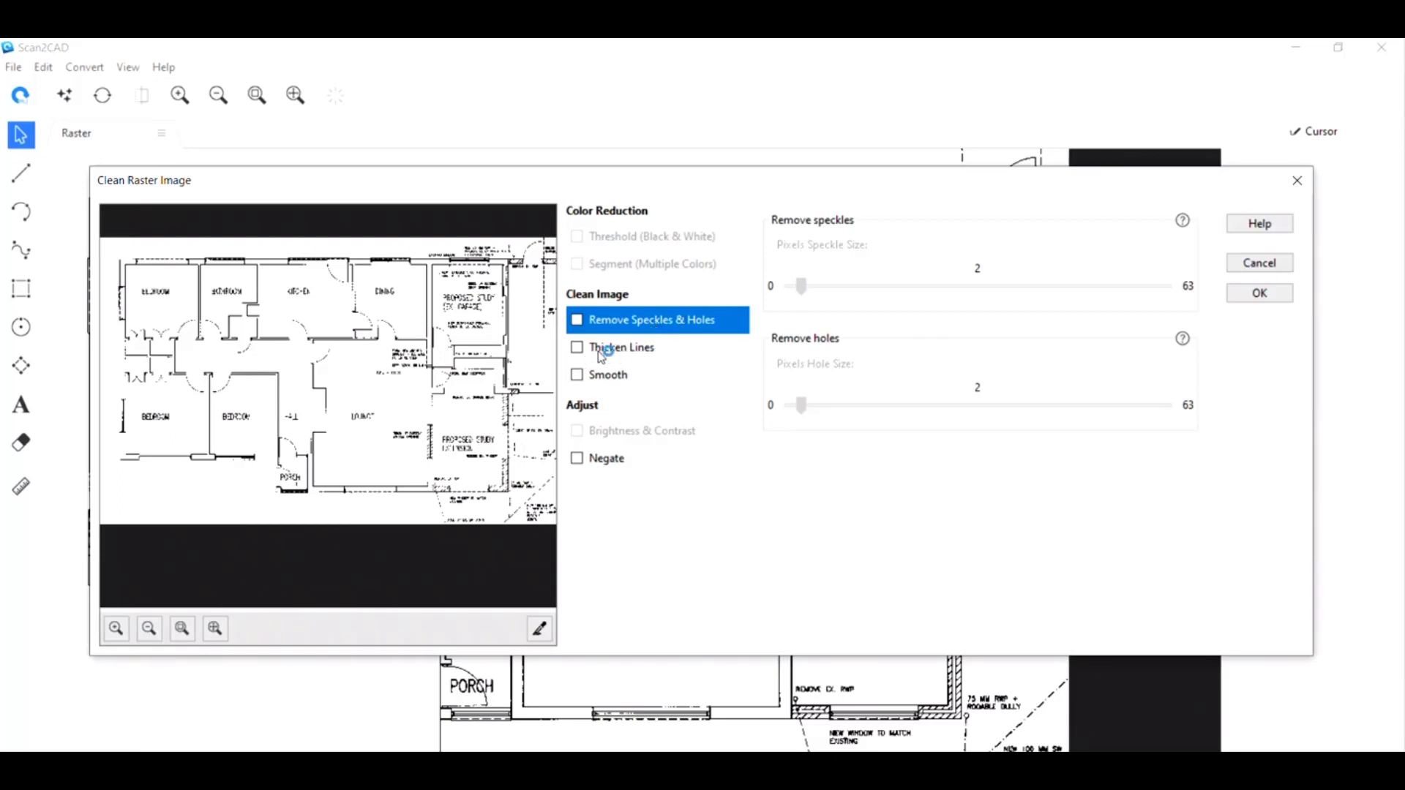
pyautogui.scroll(5, 349, 485)
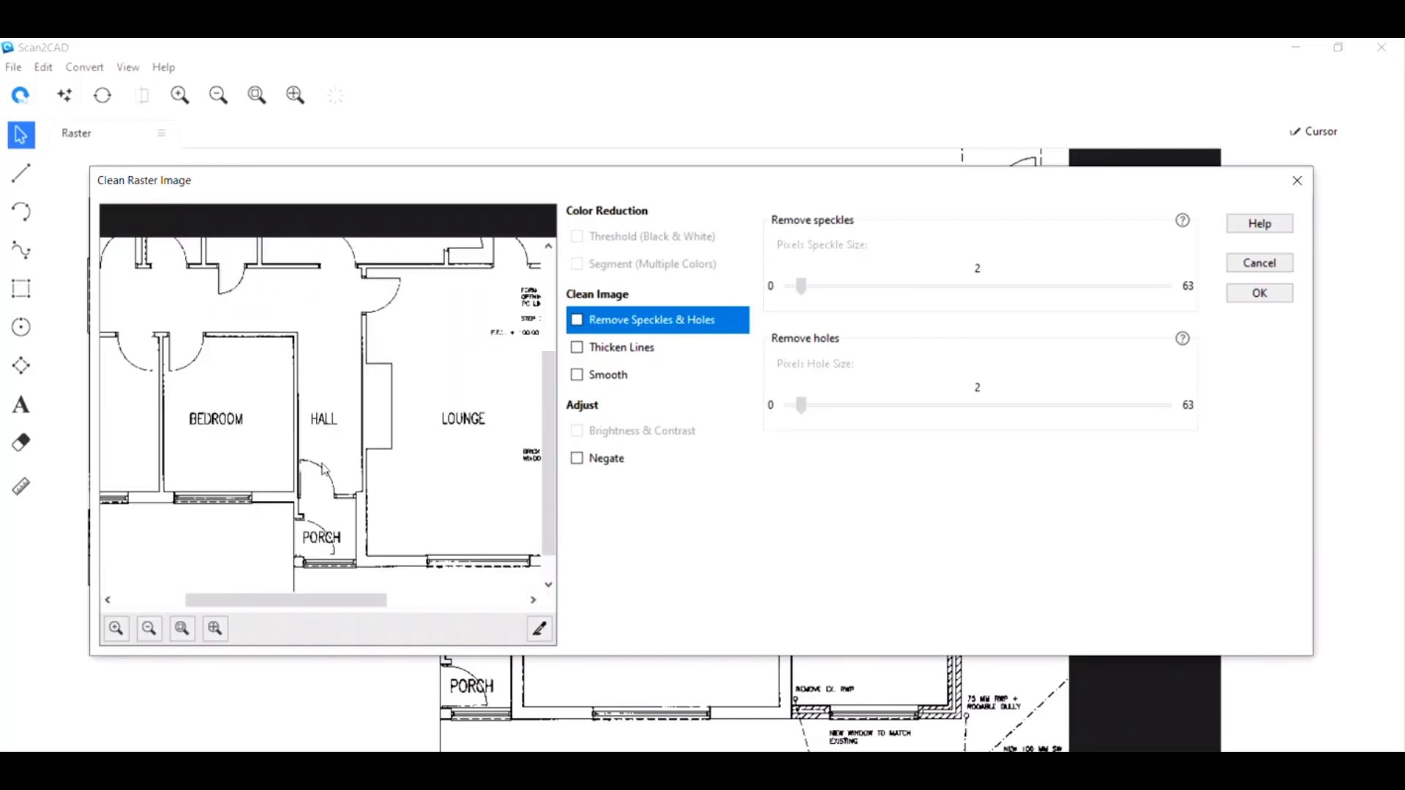
pyautogui.scroll(3, 391, 465)
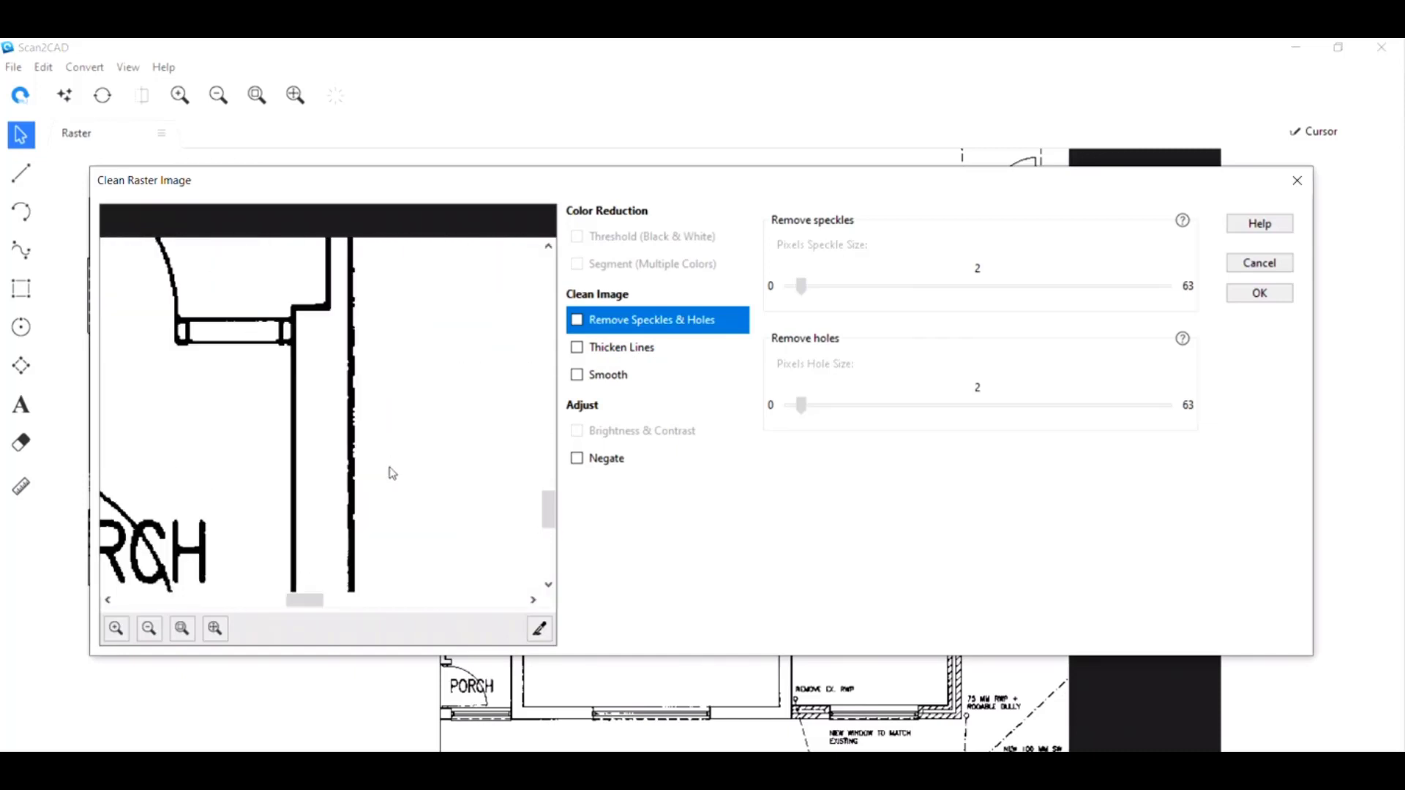
pyautogui.click(577, 374)
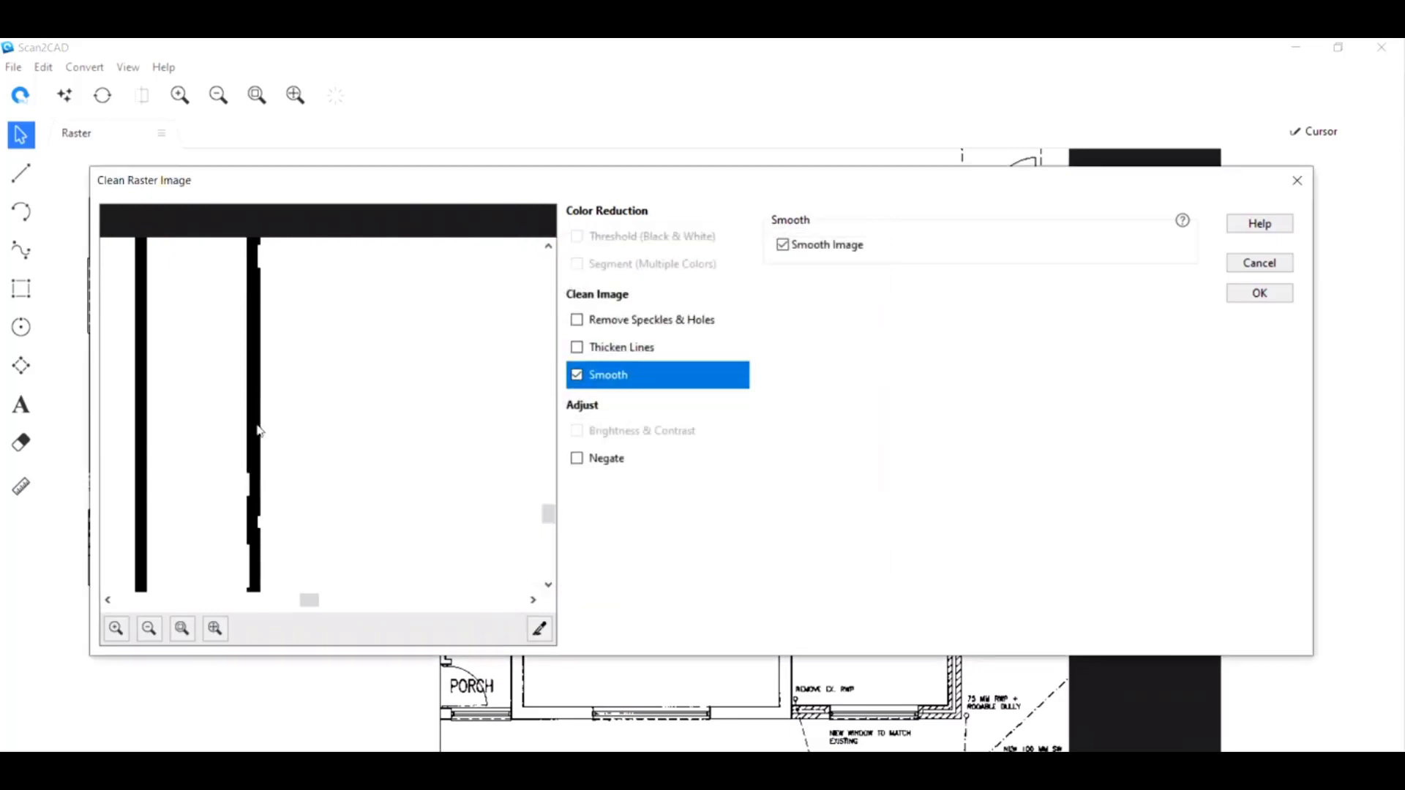
pyautogui.scroll(-8, 282, 488)
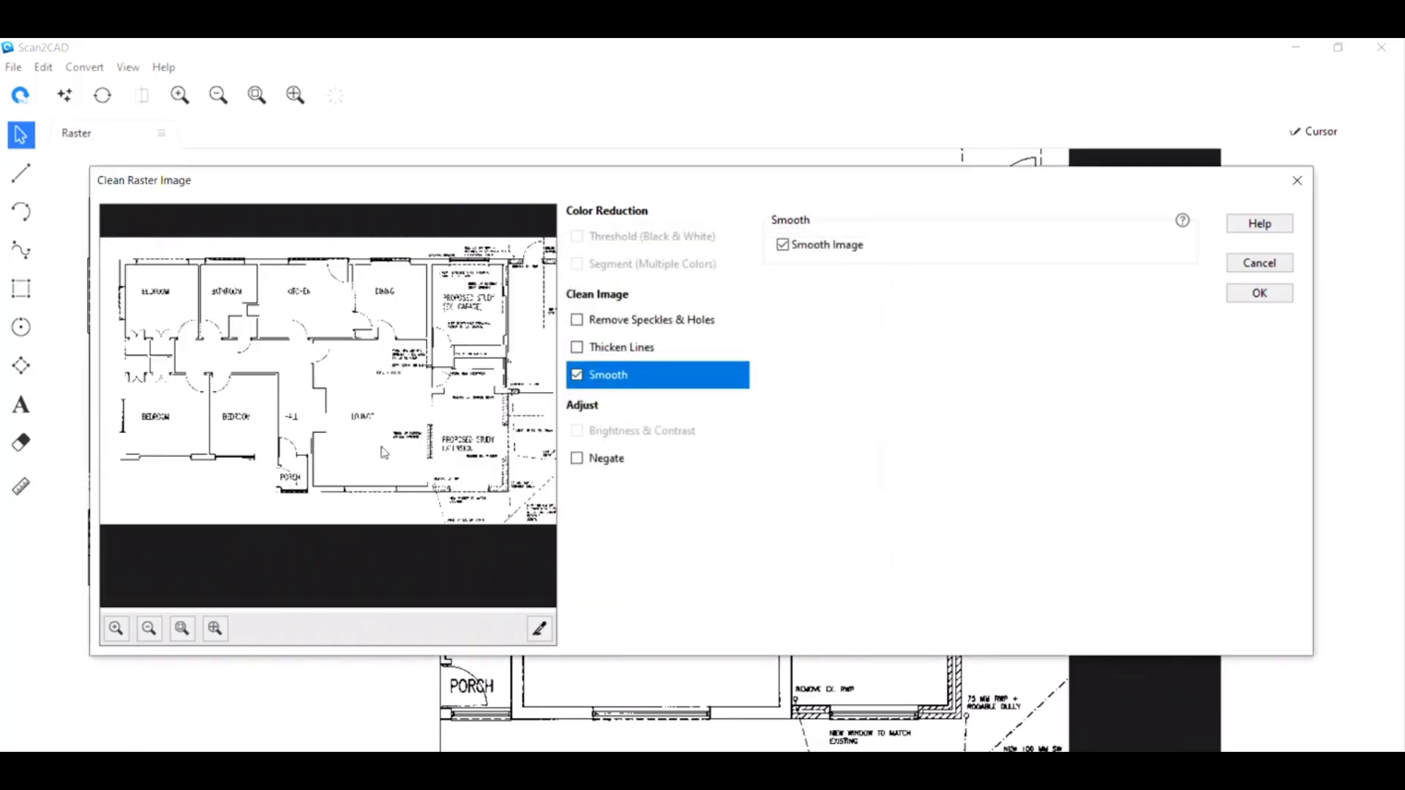
pyautogui.click(1271, 296)
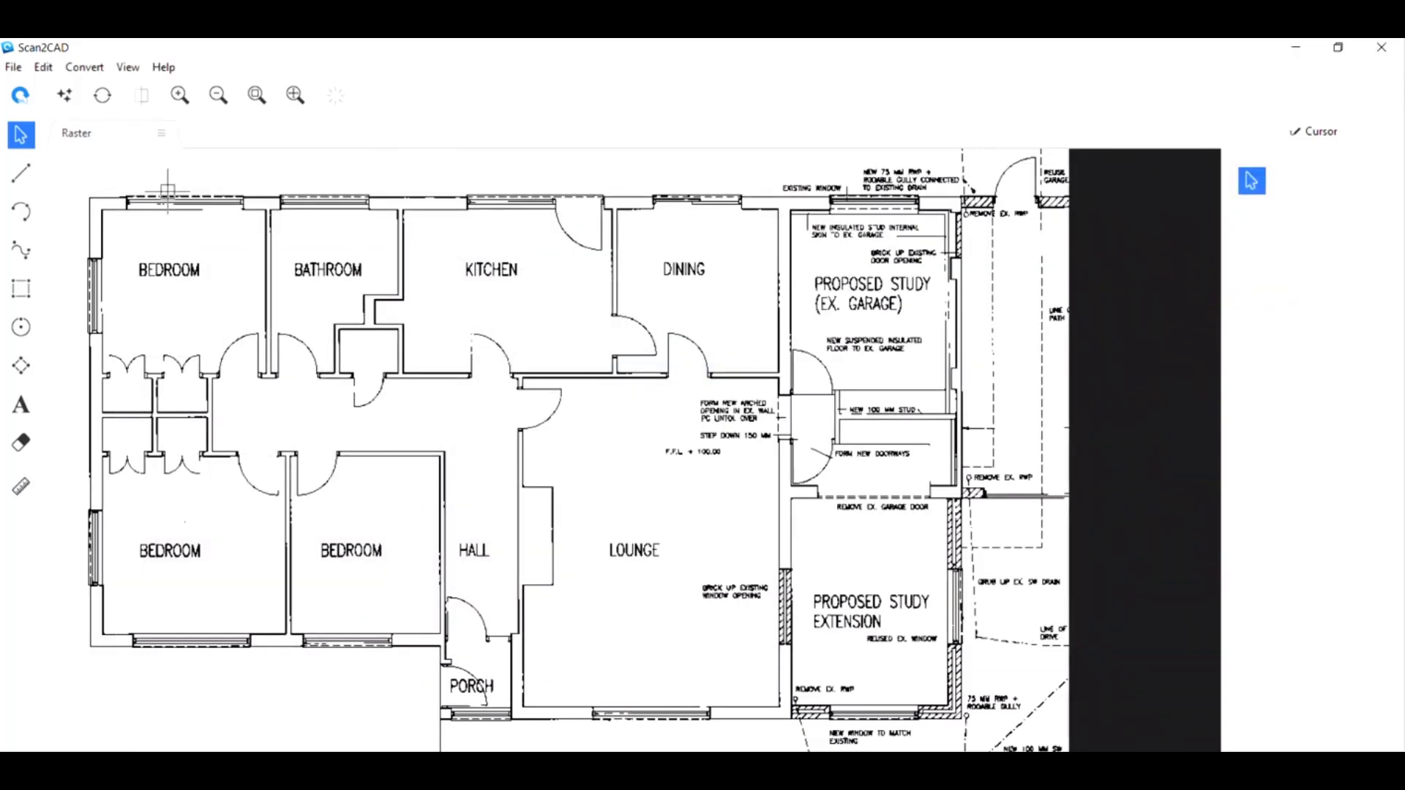
# Set up the raster image conversion to perform both vectorization and OCR
pyautogui.click(102, 96)
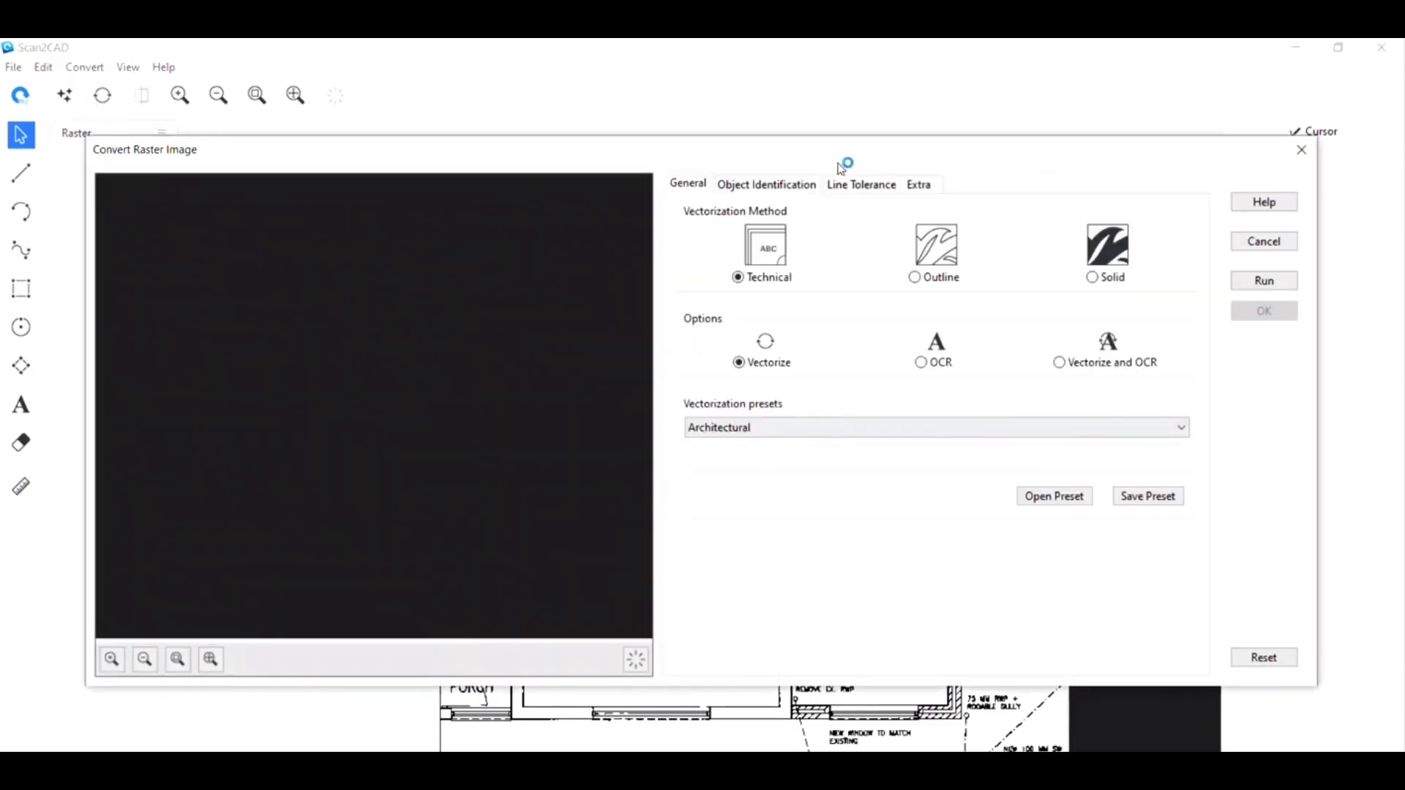
pyautogui.moveTo(844, 164)
pyautogui.mouseDown()
pyautogui.moveTo(847, 624)
pyautogui.moveTo(854, 186)
pyautogui.mouseUp()
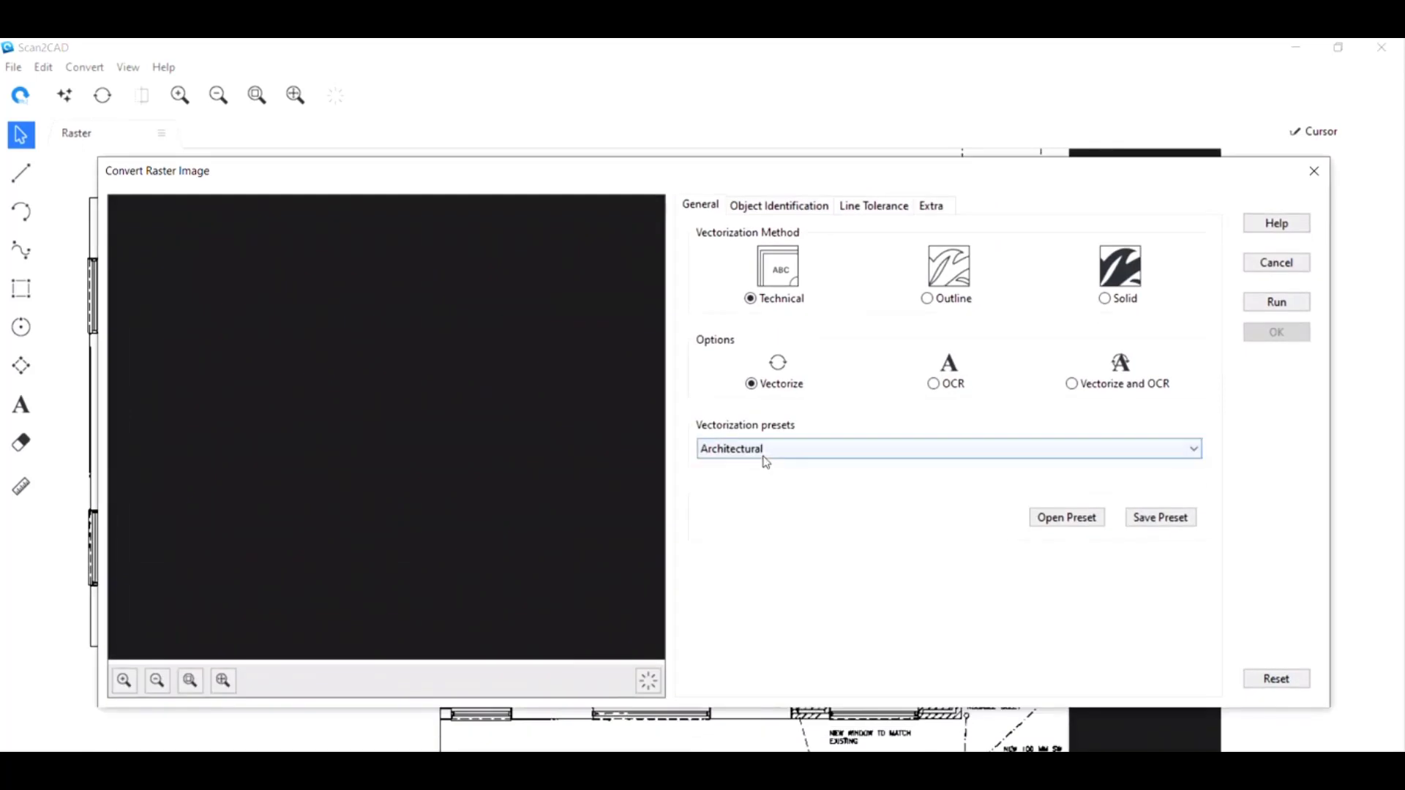
pyautogui.click(1158, 393)
pyautogui.moveTo(924, 180)
pyautogui.mouseDown()
pyautogui.moveTo(876, 567)
pyautogui.moveTo(887, 198)
pyautogui.moveTo(903, 166)
pyautogui.mouseUp()
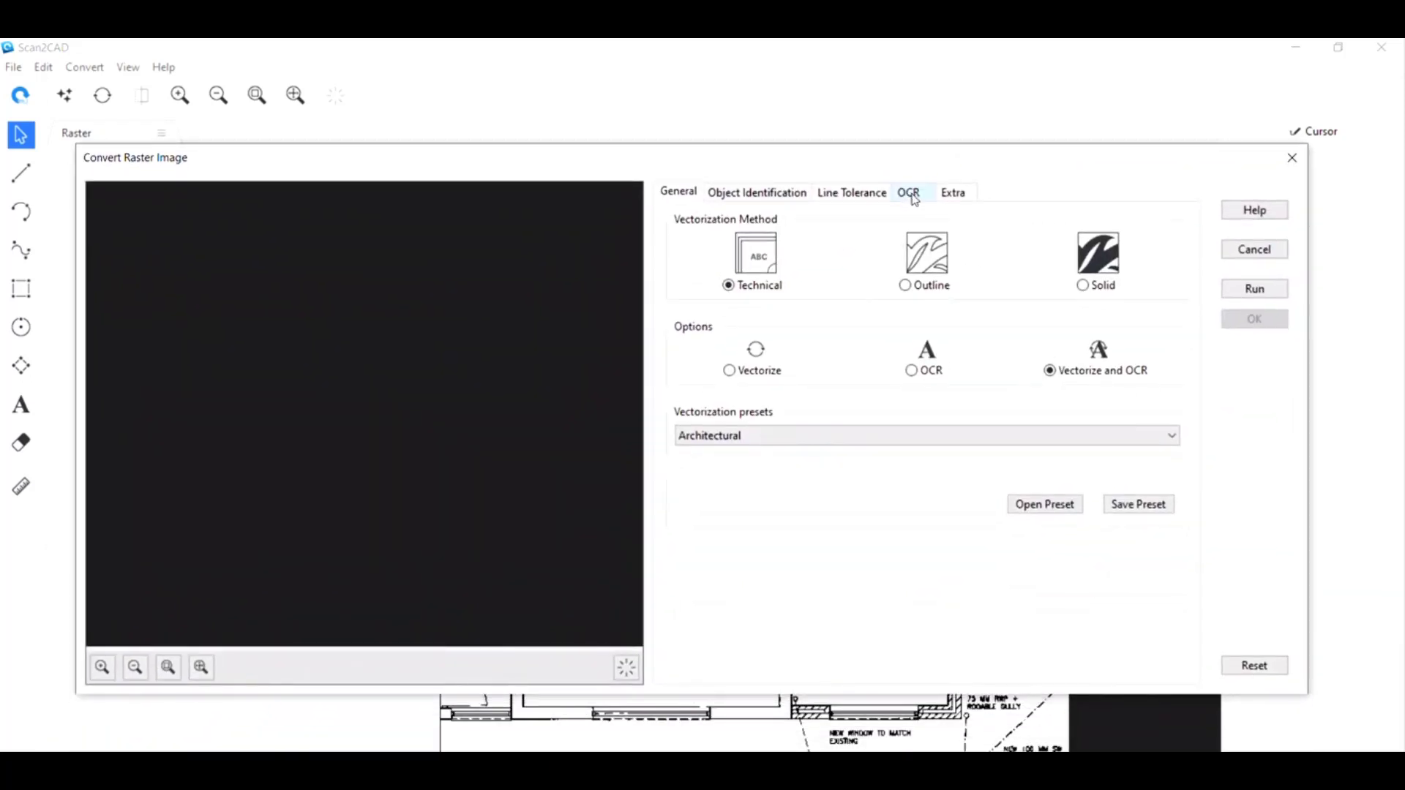
# Set the maximum OCR character size to about 53 by measuring a letter of a BEDROOM label in the image
pyautogui.click(911, 194)
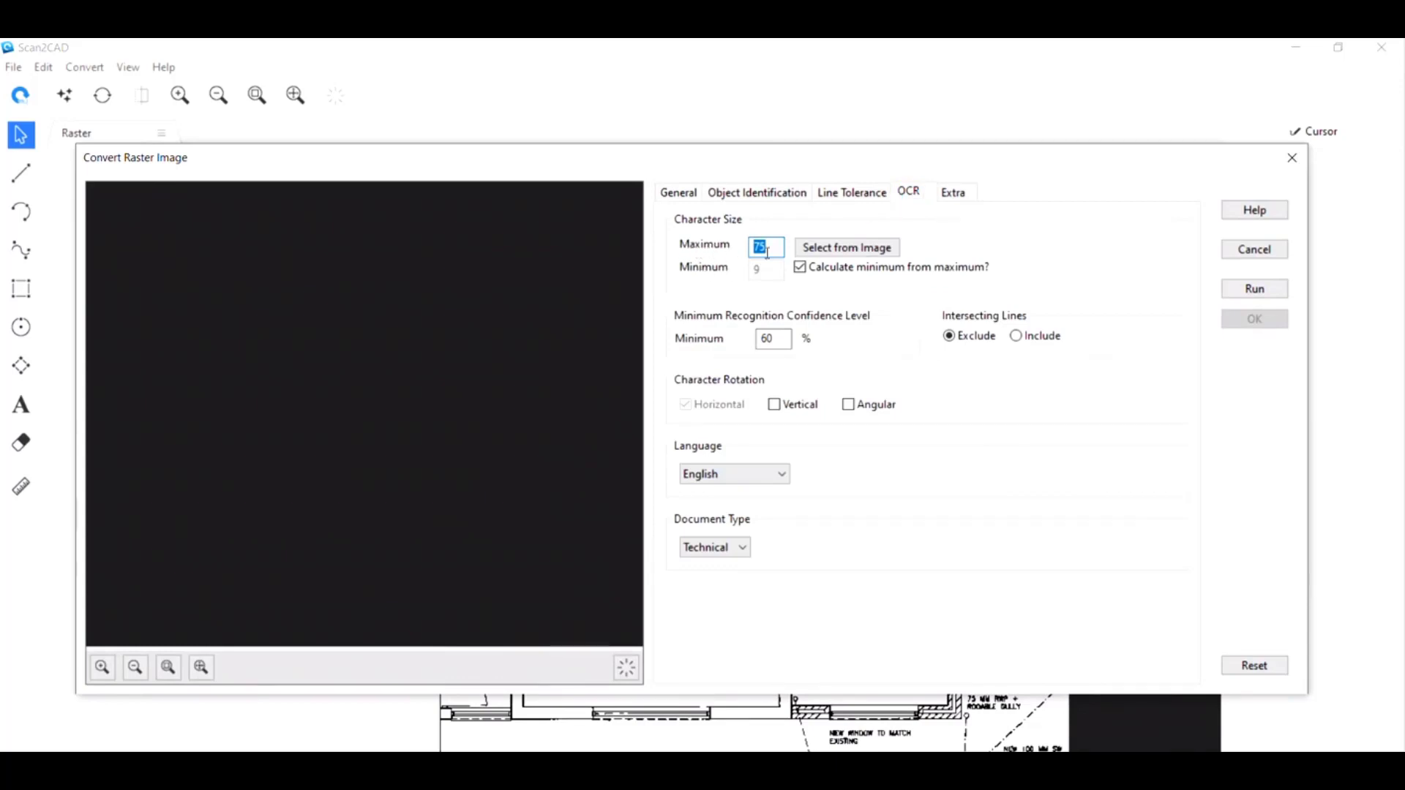
pyautogui.click(849, 250)
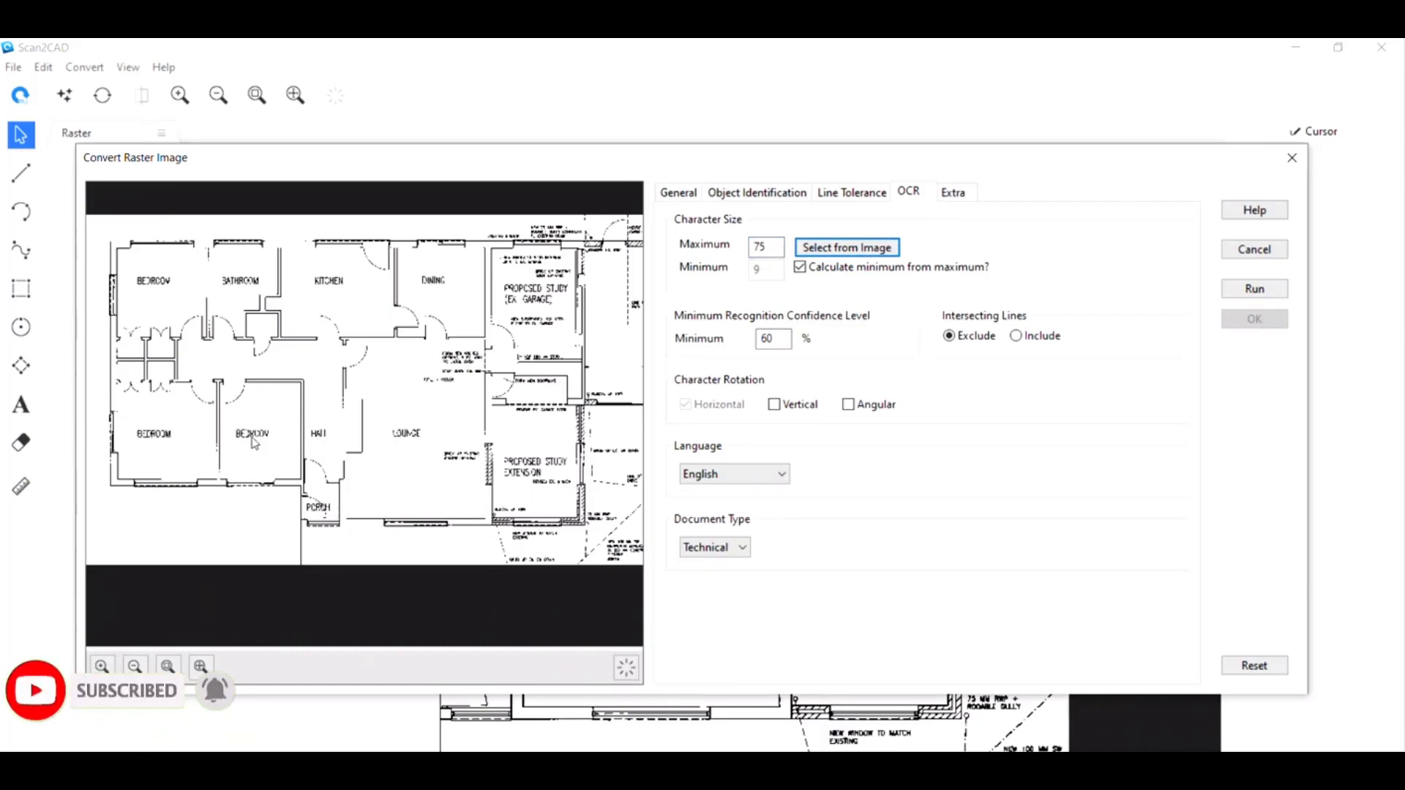
pyautogui.scroll(2, 171, 437)
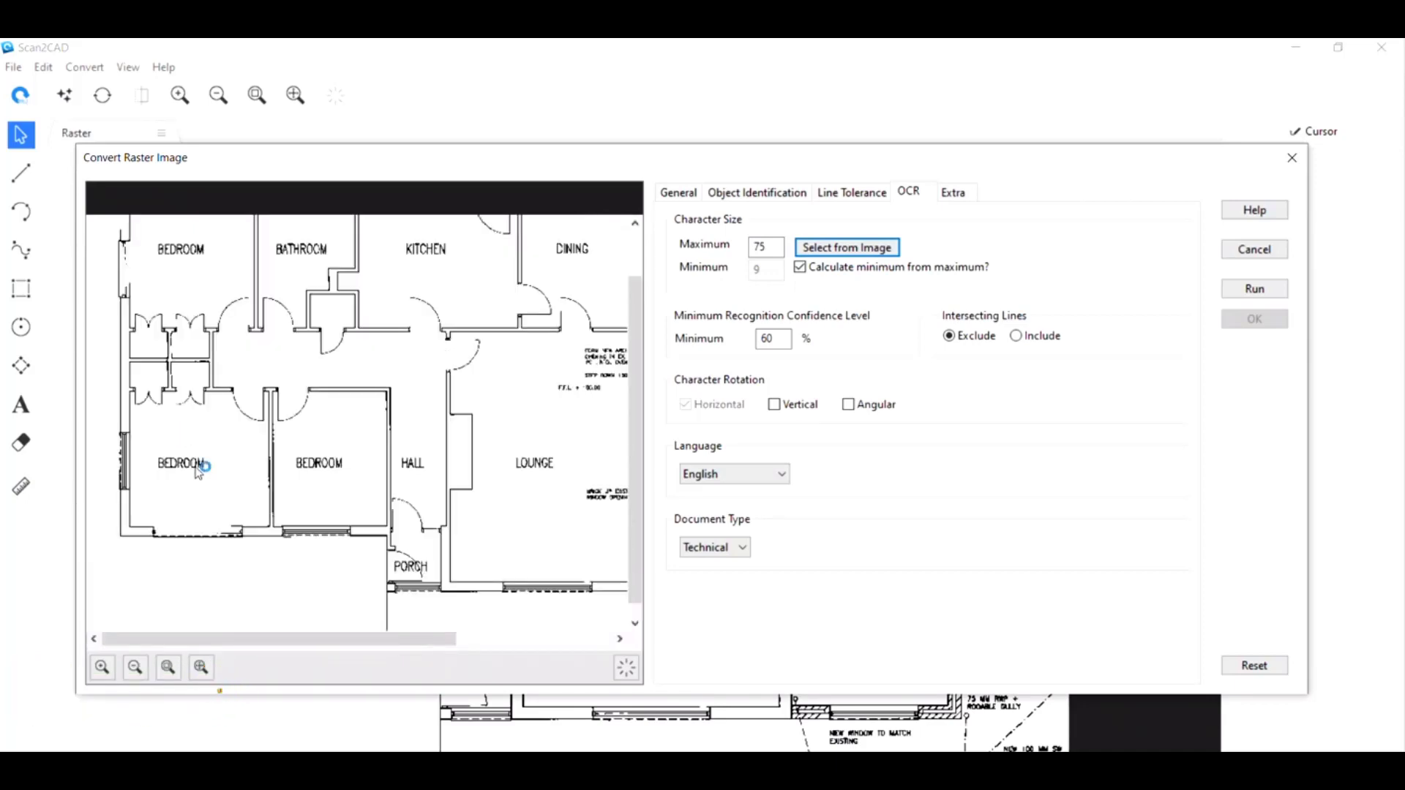
pyautogui.scroll(3, 224, 454)
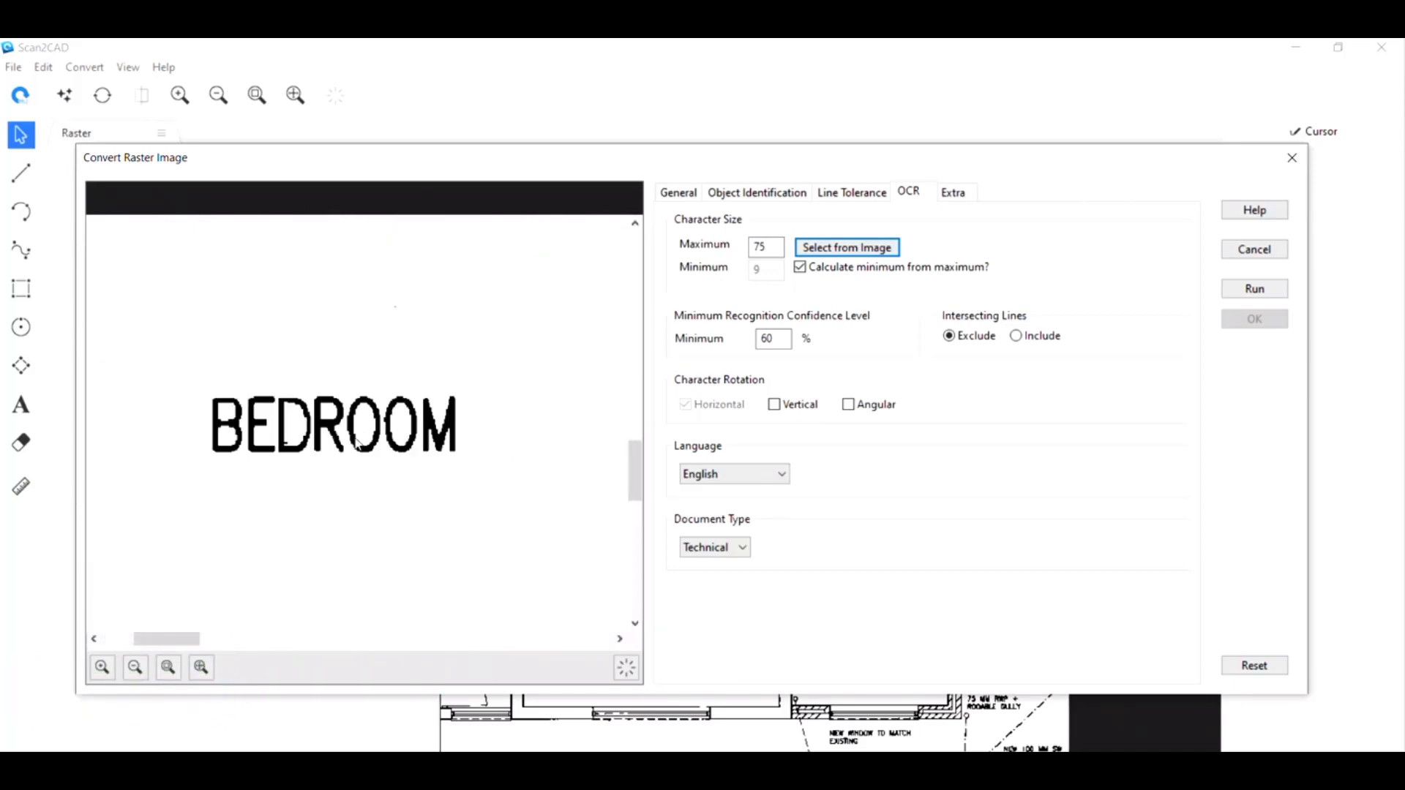
pyautogui.moveTo(327, 390); pyautogui.dragTo(327, 464)
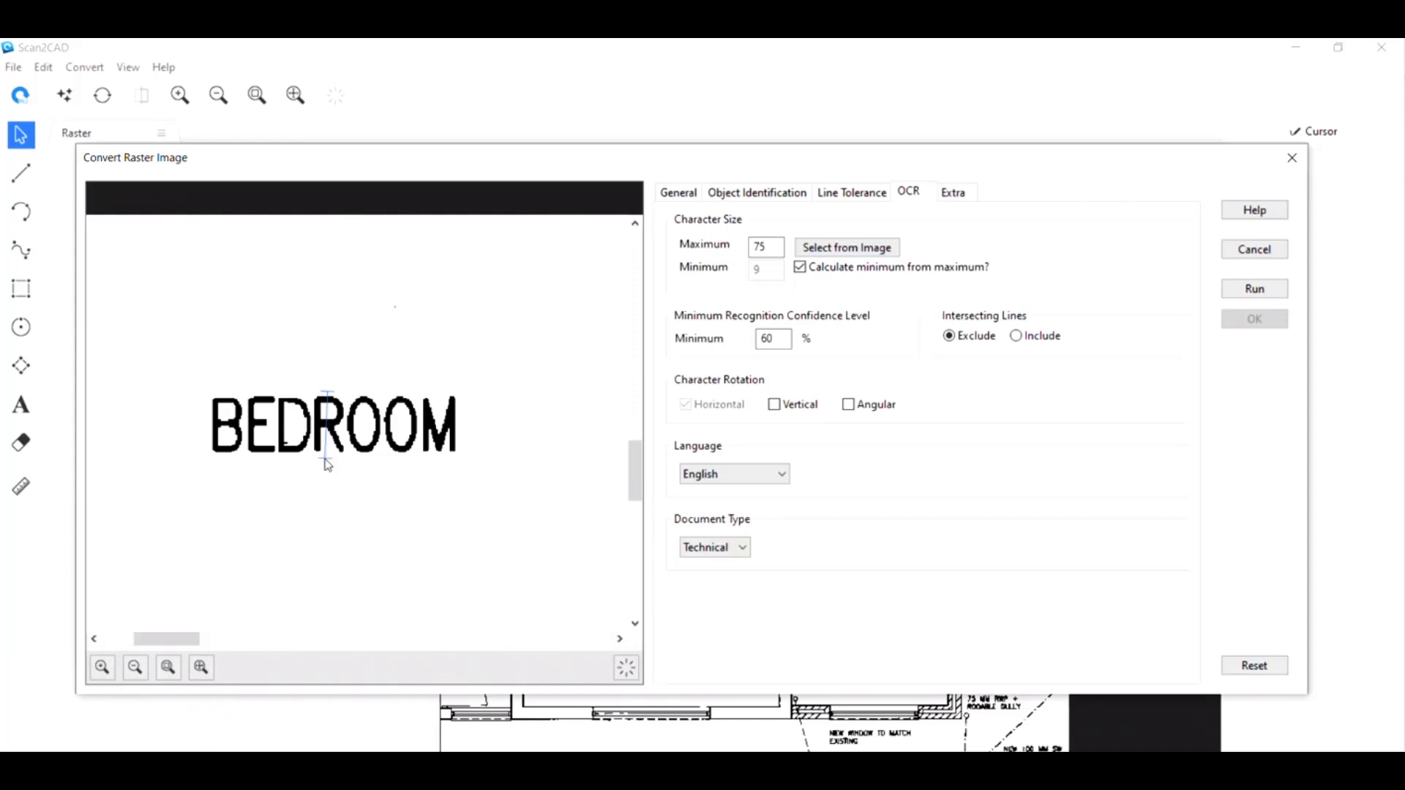
pyautogui.scroll(-5, 430, 470)
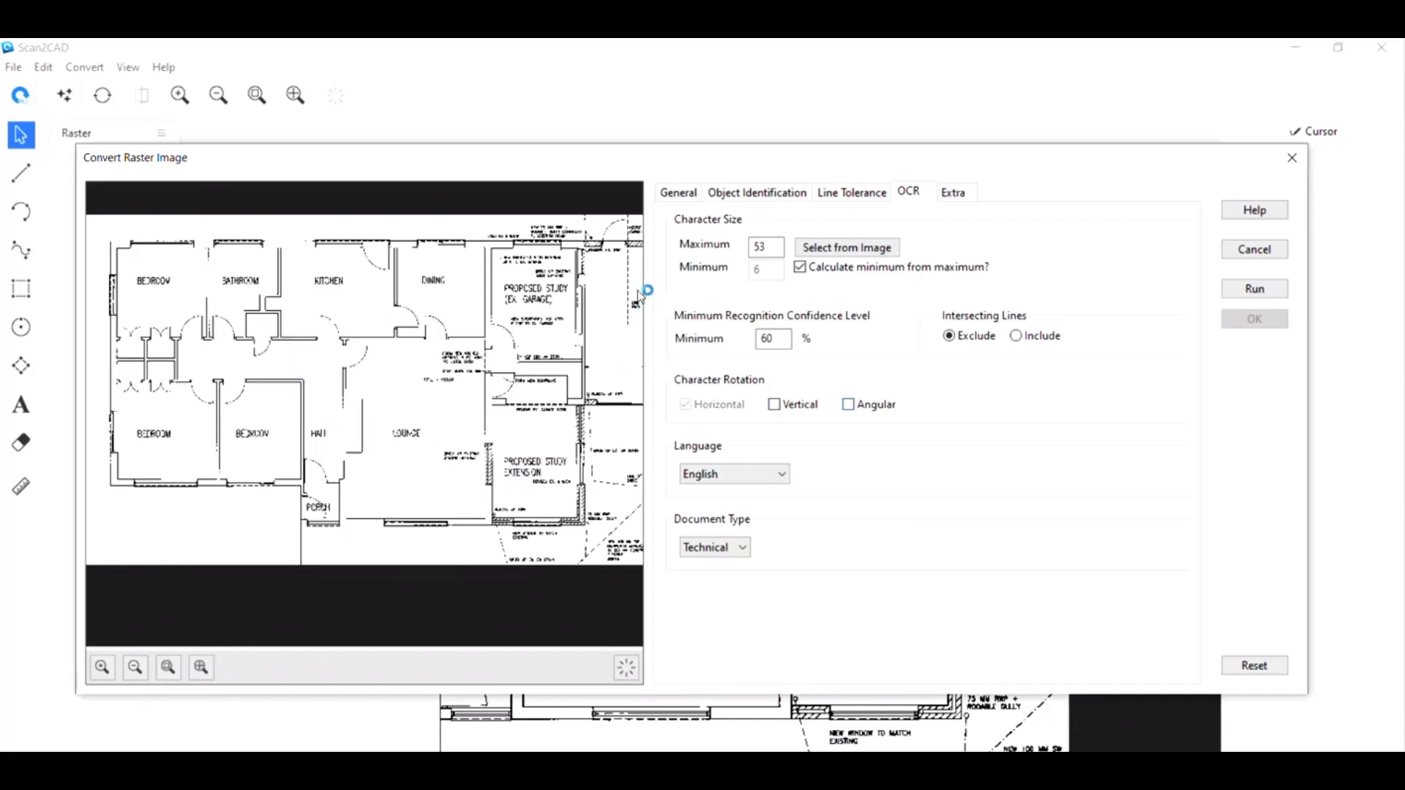
# Run the conversion with the Architectural preset and accept the vector result after comparing it with the raster preview
pyautogui.click(673, 192)
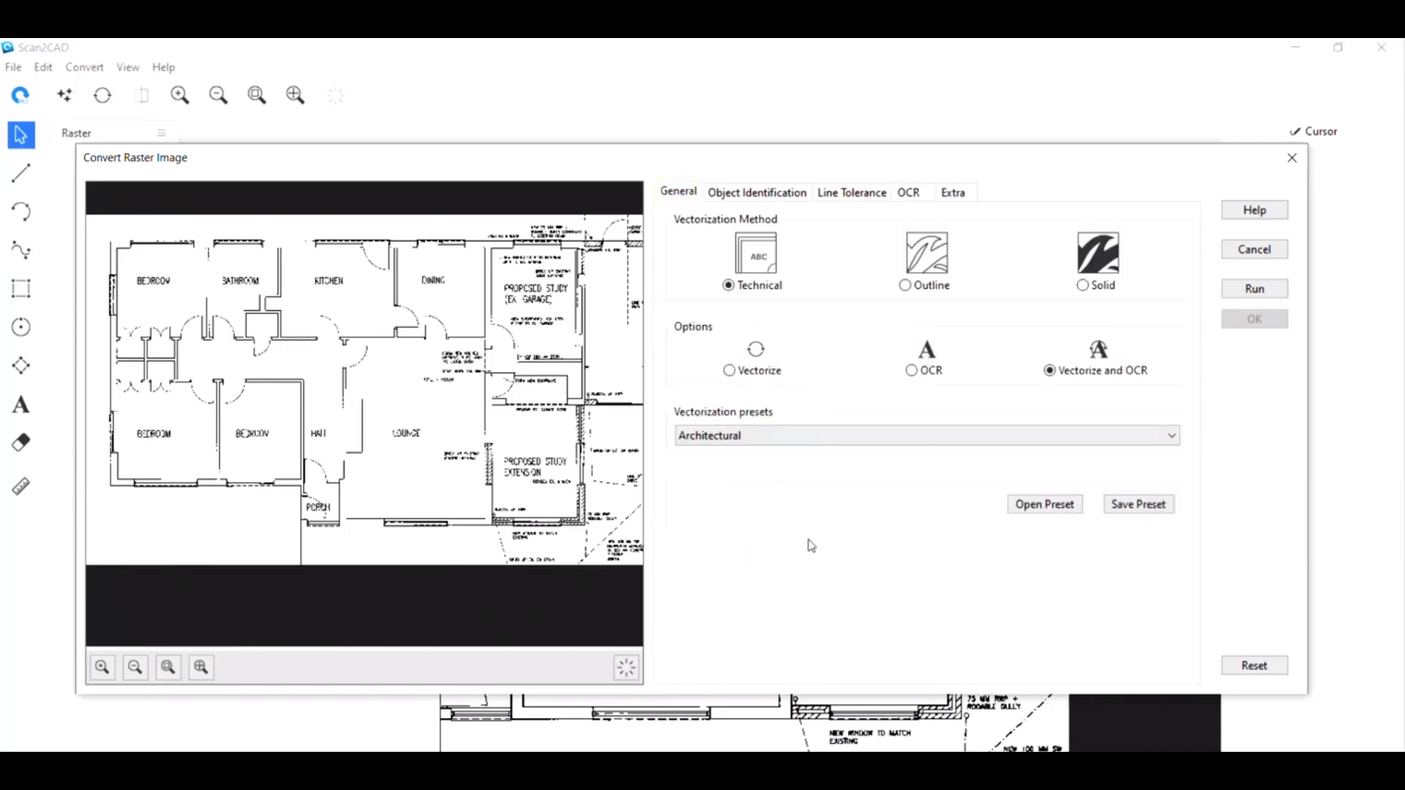
pyautogui.click(1255, 290)
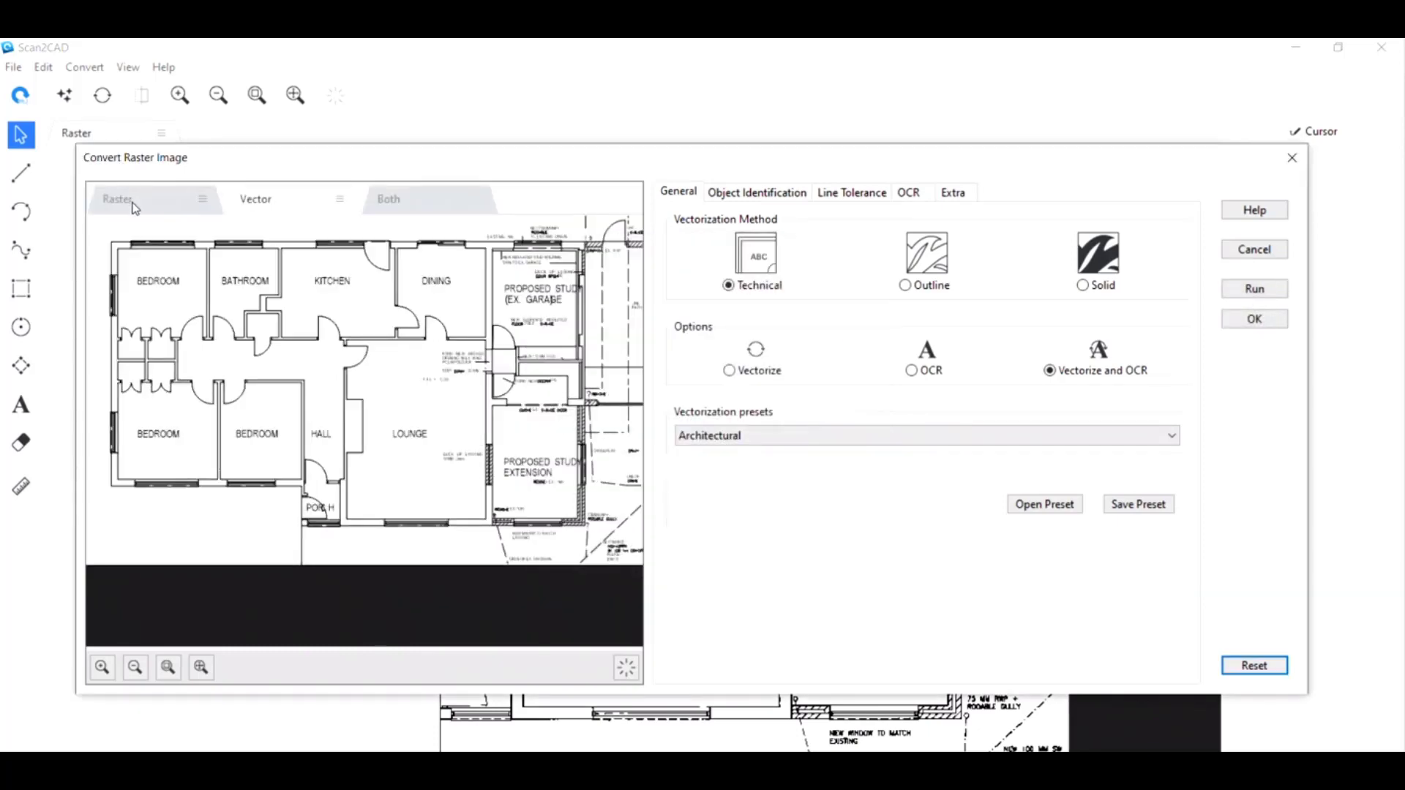
pyautogui.click(134, 209)
pyautogui.click(282, 202)
pyautogui.click(166, 207)
pyautogui.click(284, 207)
pyautogui.scroll(2, 323, 458)
pyautogui.scroll(1, 355, 523)
pyautogui.scroll(-3, 344, 562)
pyautogui.scroll(2, 335, 514)
pyautogui.scroll(-3, 386, 573)
pyautogui.click(1254, 321)
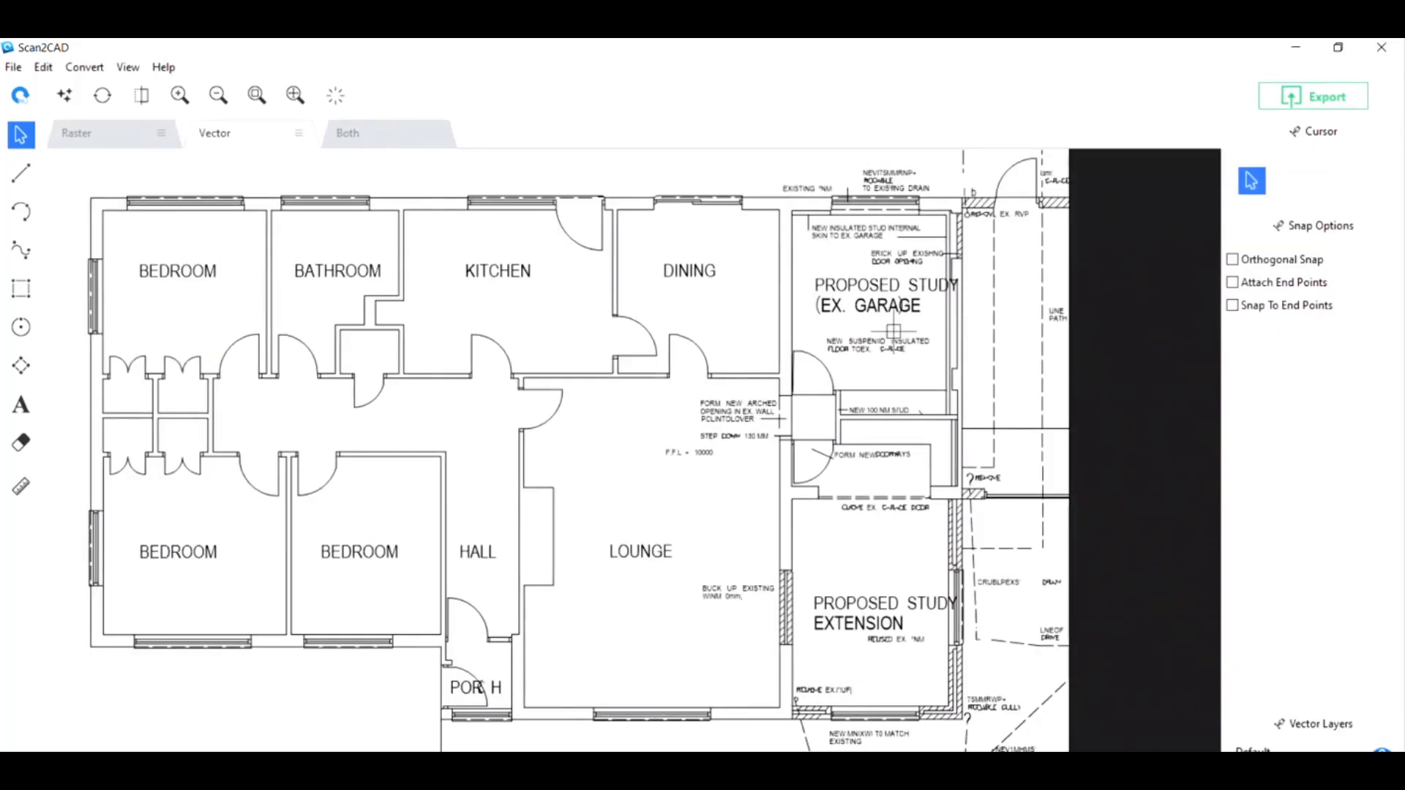
# Export the vector drawing to the Lines AutoCAD folder as a DXF (R14 and later) file named "AutoCAD Lines Convert"
pyautogui.click(1327, 101)
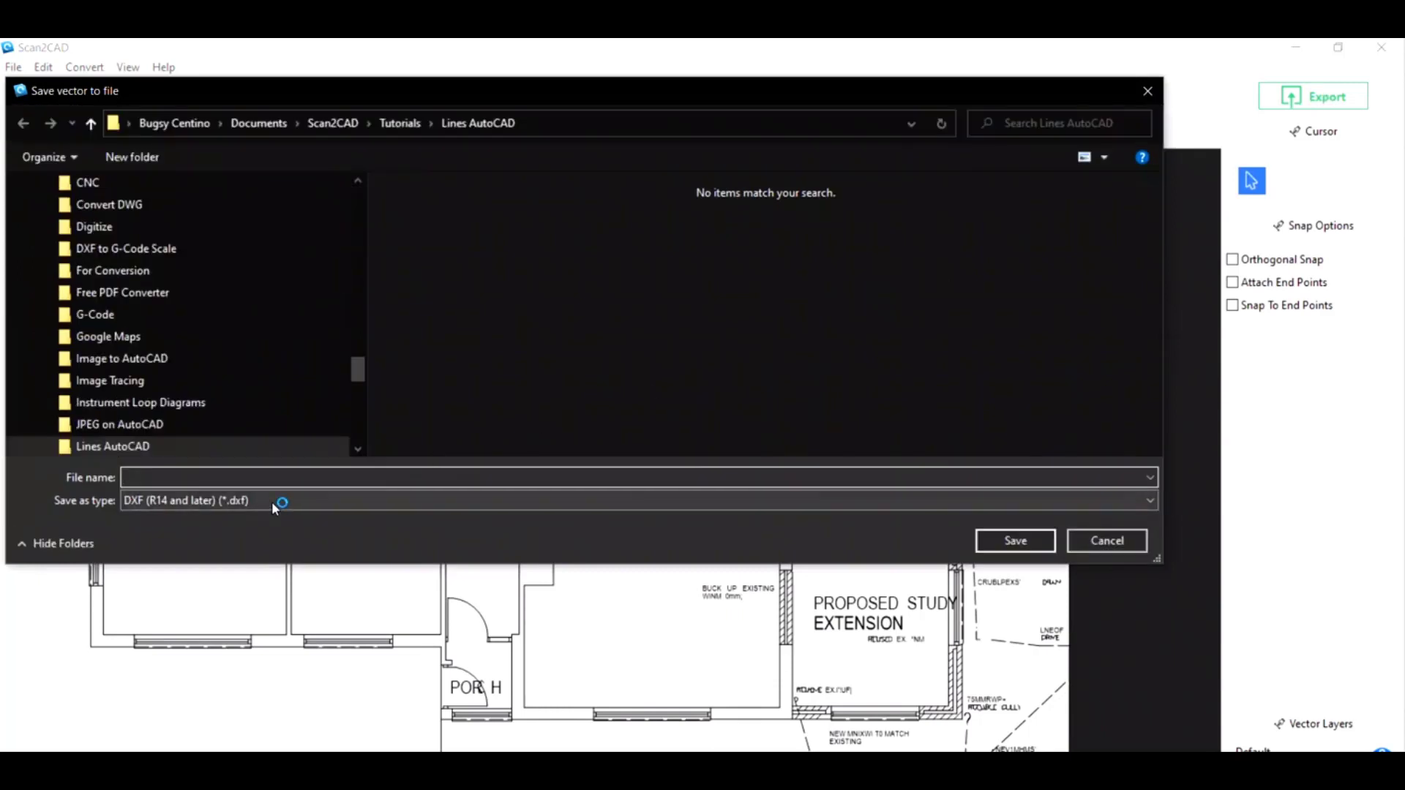
pyautogui.click(275, 503)
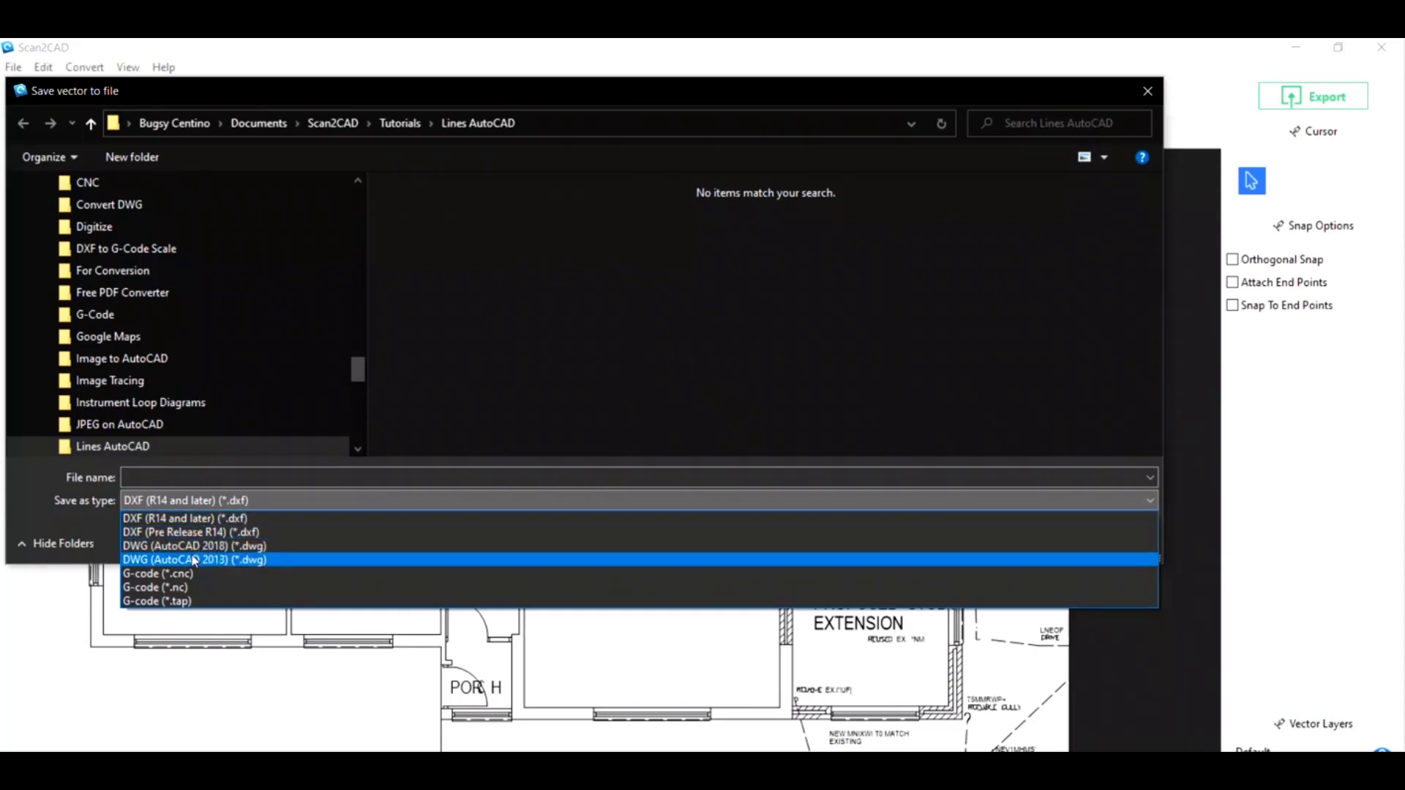
pyautogui.click(183, 518)
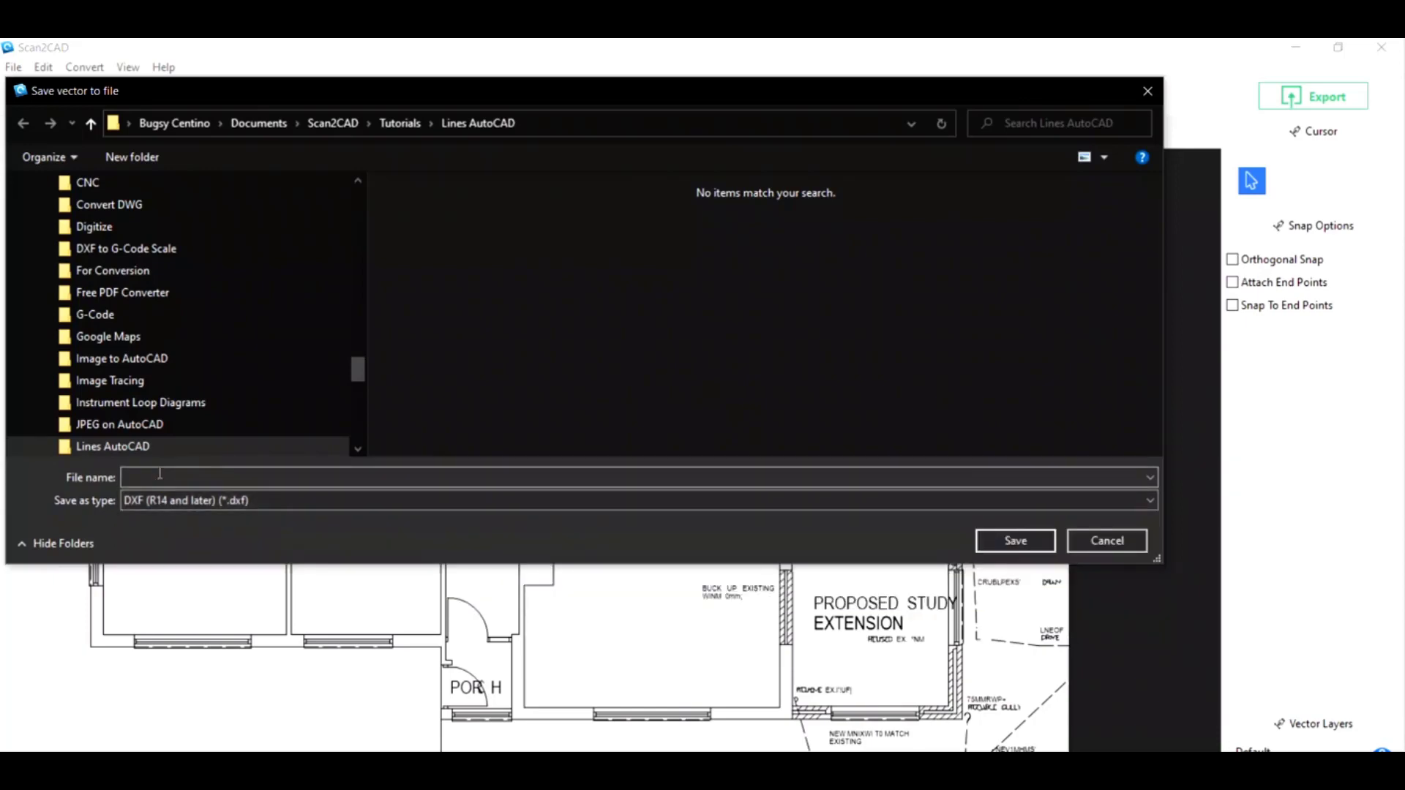
pyautogui.click(159, 478)
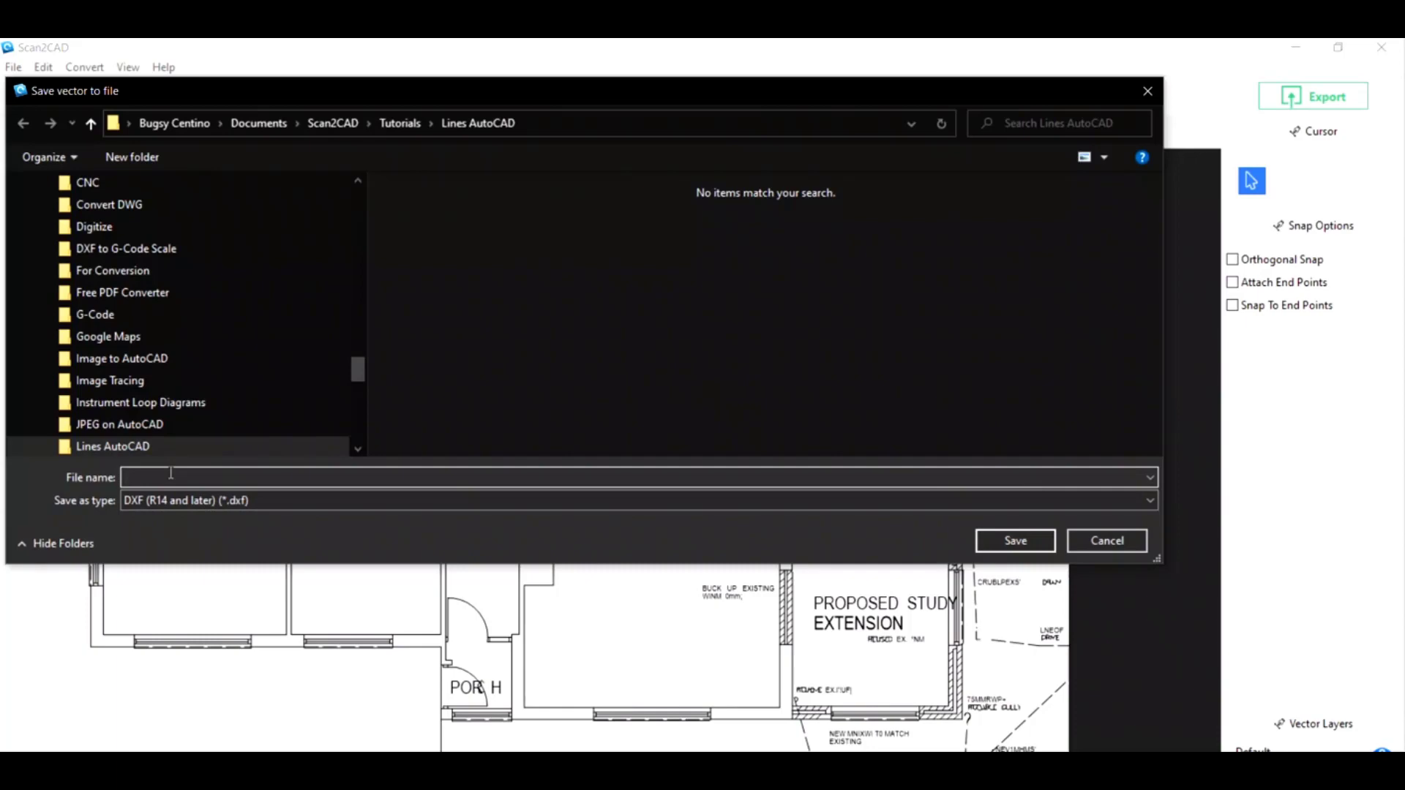
pyautogui.write('AutoCAD Lines Convert')
pyautogui.click(1017, 540)
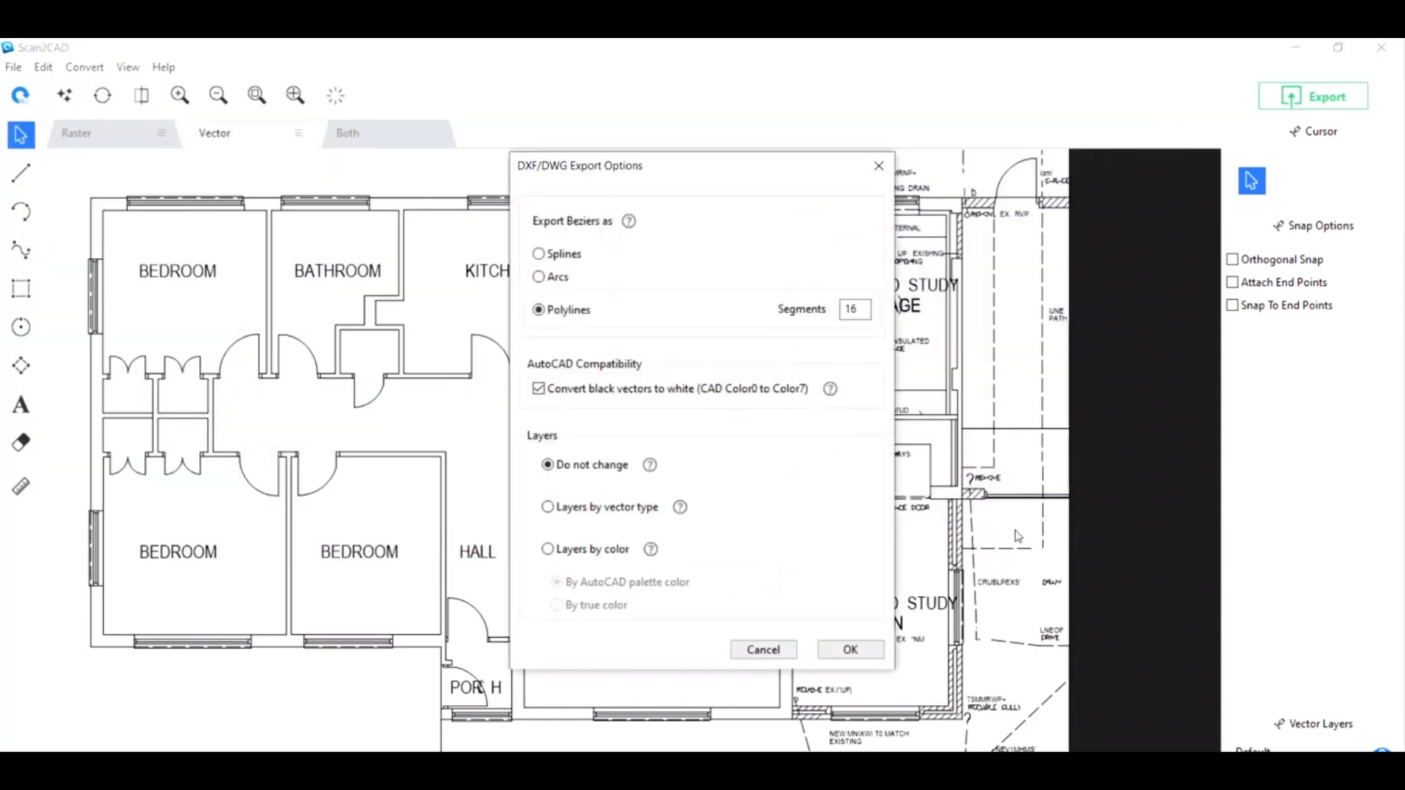
# Complete the DXF export with Beziers as polylines, black vectors converted to white and layers unchanged
pyautogui.moveTo(747, 170)
pyautogui.mouseDown()
pyautogui.moveTo(720, 185)
pyautogui.moveTo(746, 167)
pyautogui.mouseUp()
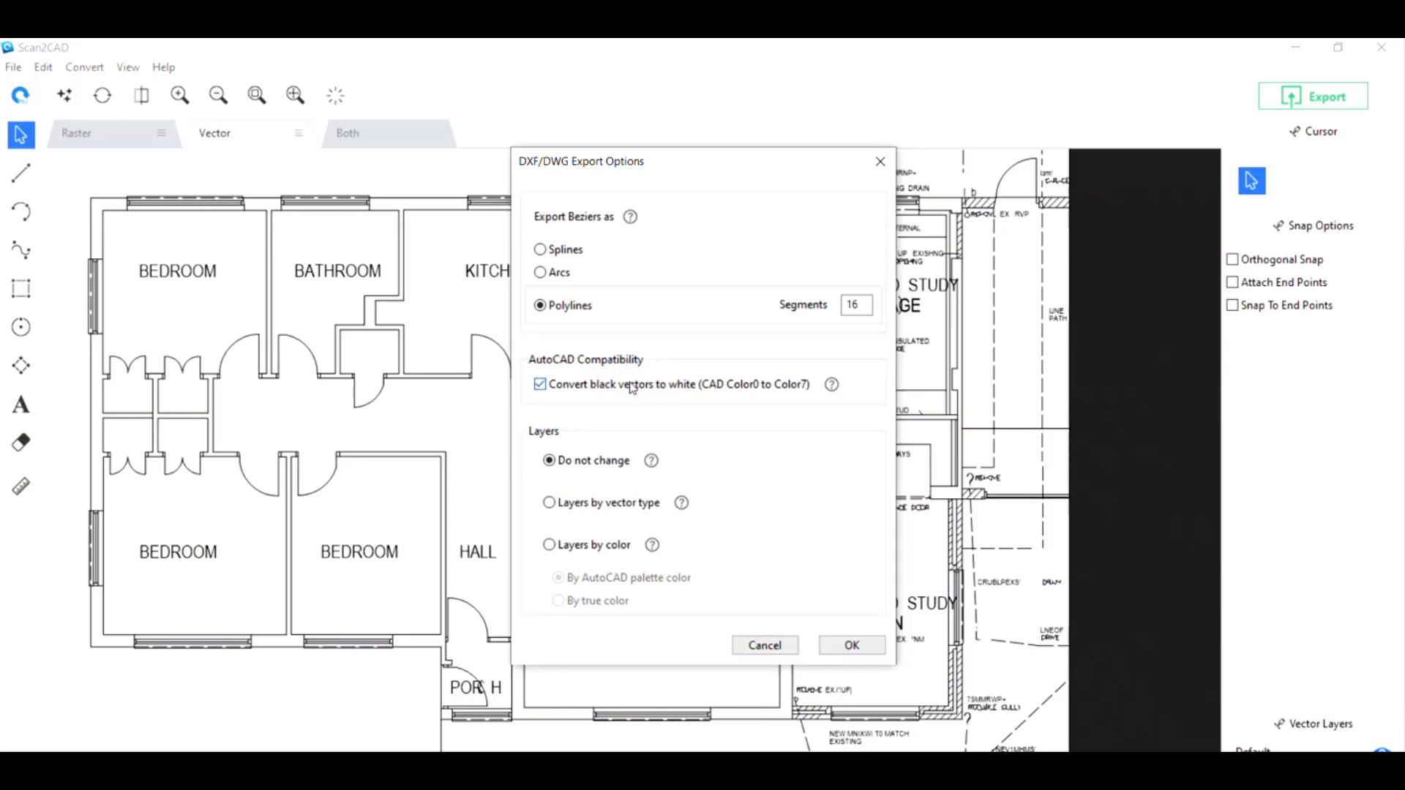
pyautogui.click(540, 385)
pyautogui.click(541, 385)
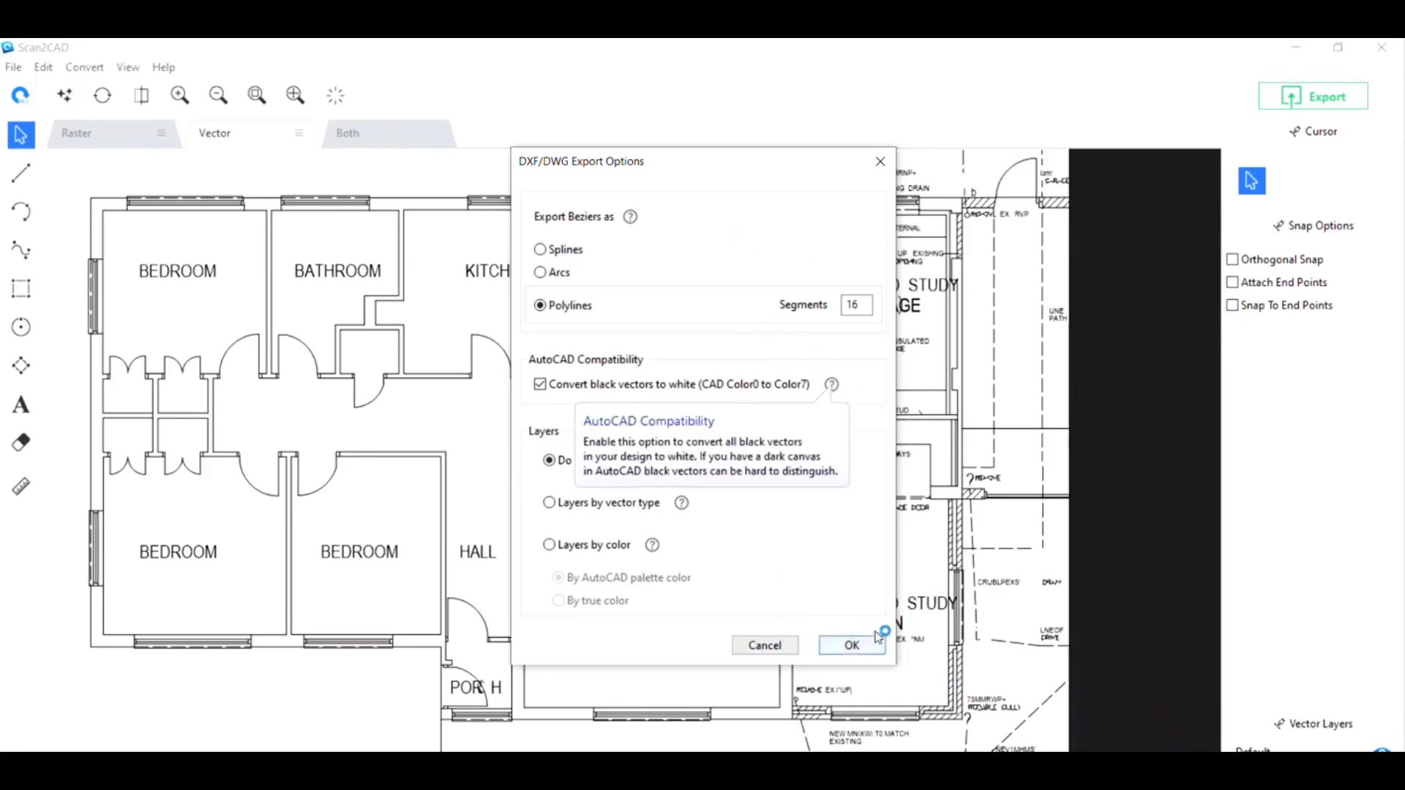
pyautogui.click(850, 645)
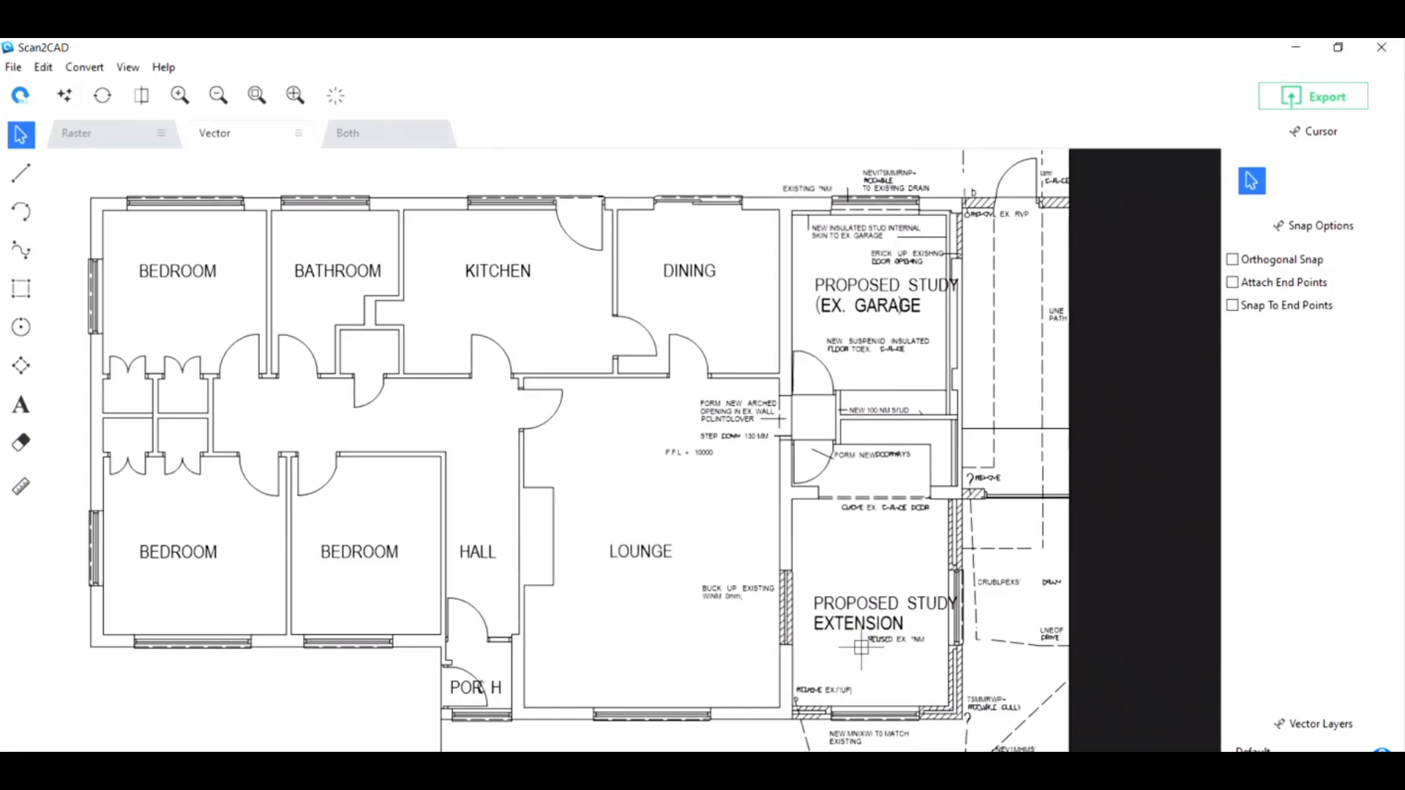
# Compare the original raster floor plan with the converted vector drawing
pyautogui.click(92, 139)
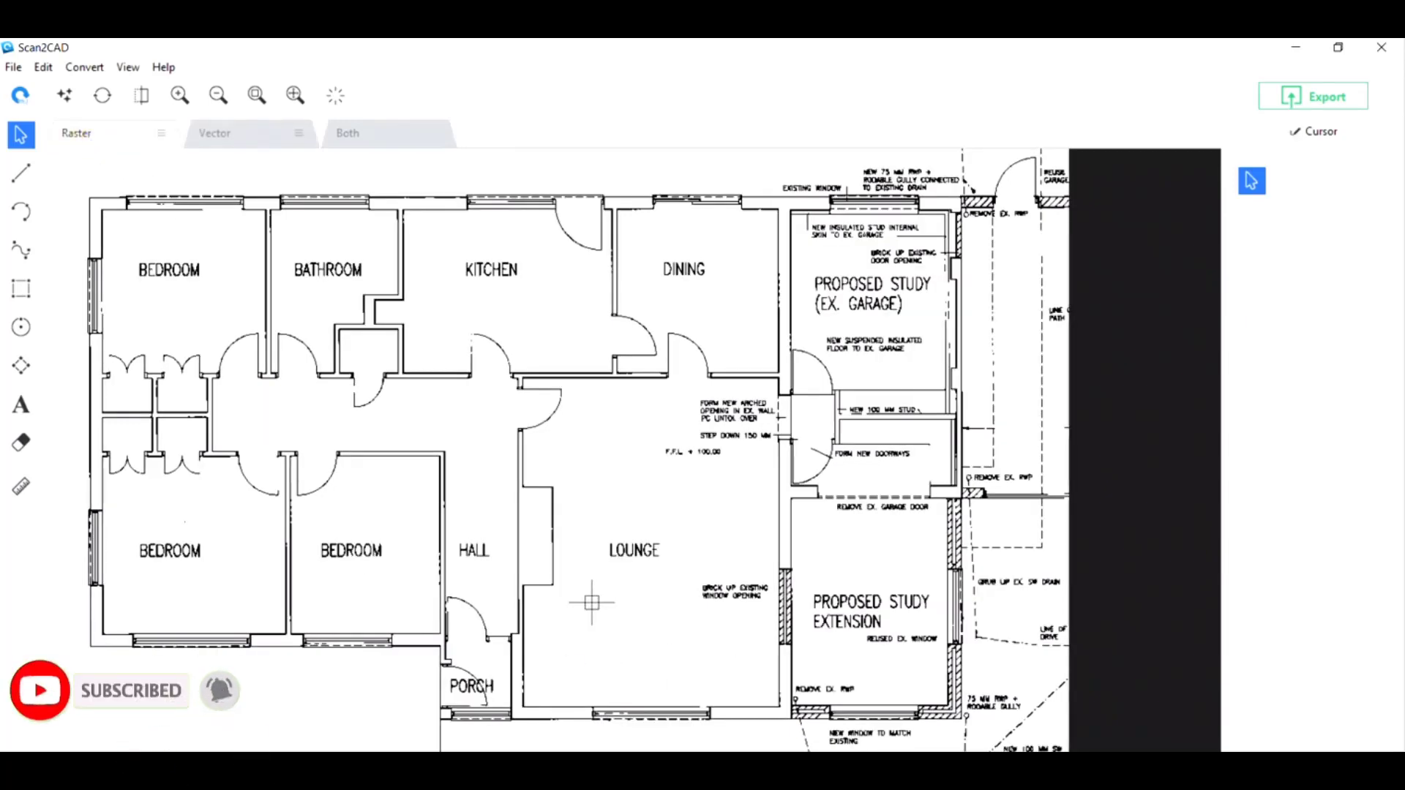
pyautogui.click(236, 141)
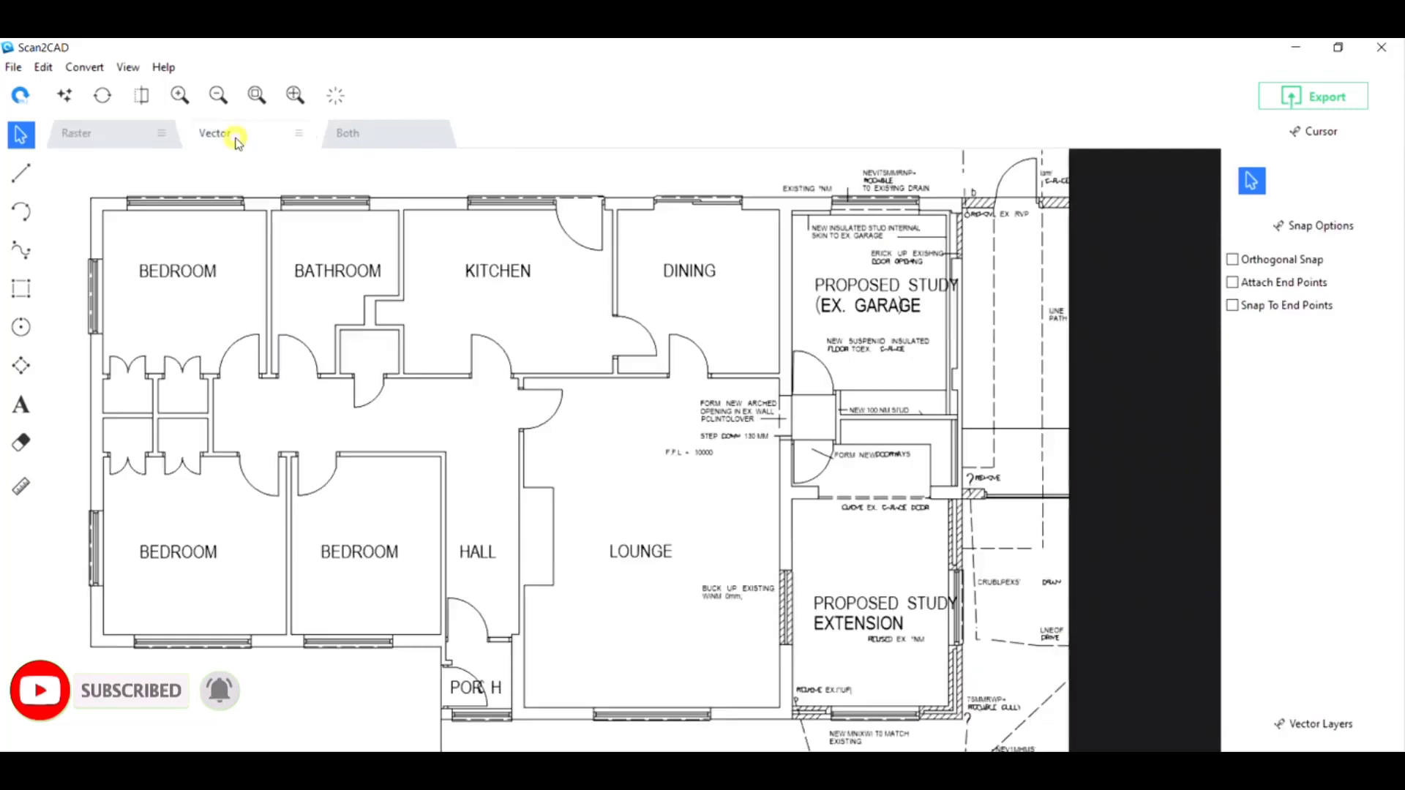